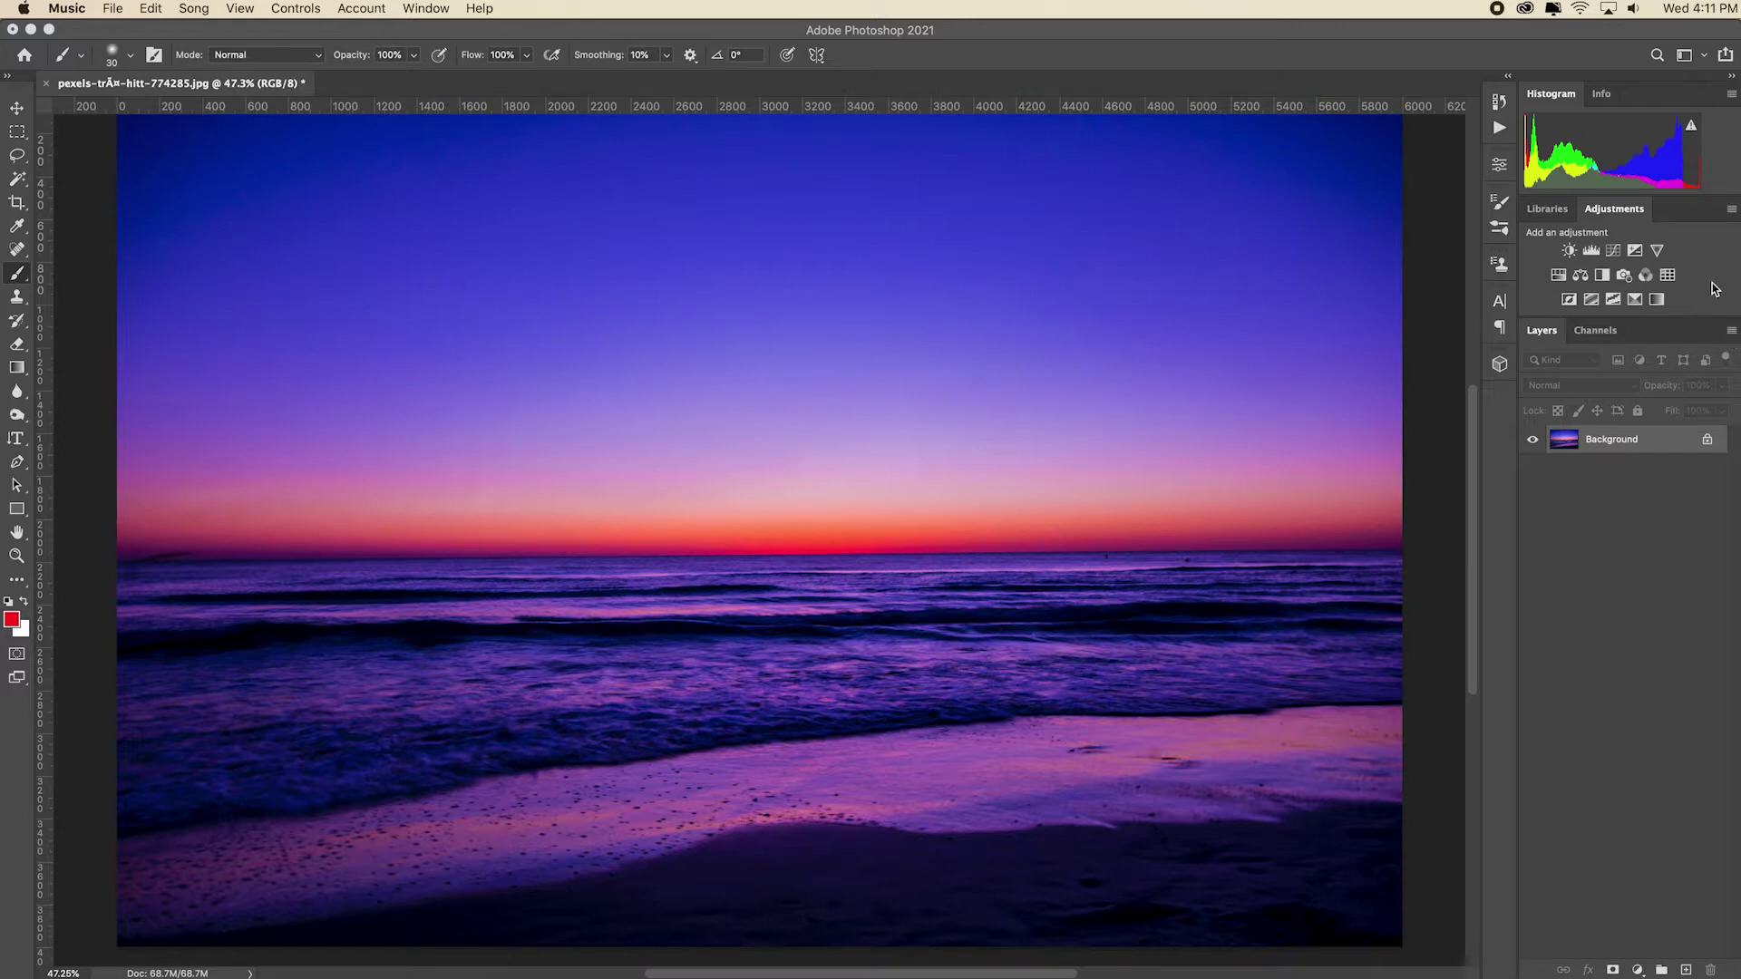
# Add a Levels adjustment with the white point at 213 and the black point pulled in for more contrast
pyautogui.click(1591, 252)
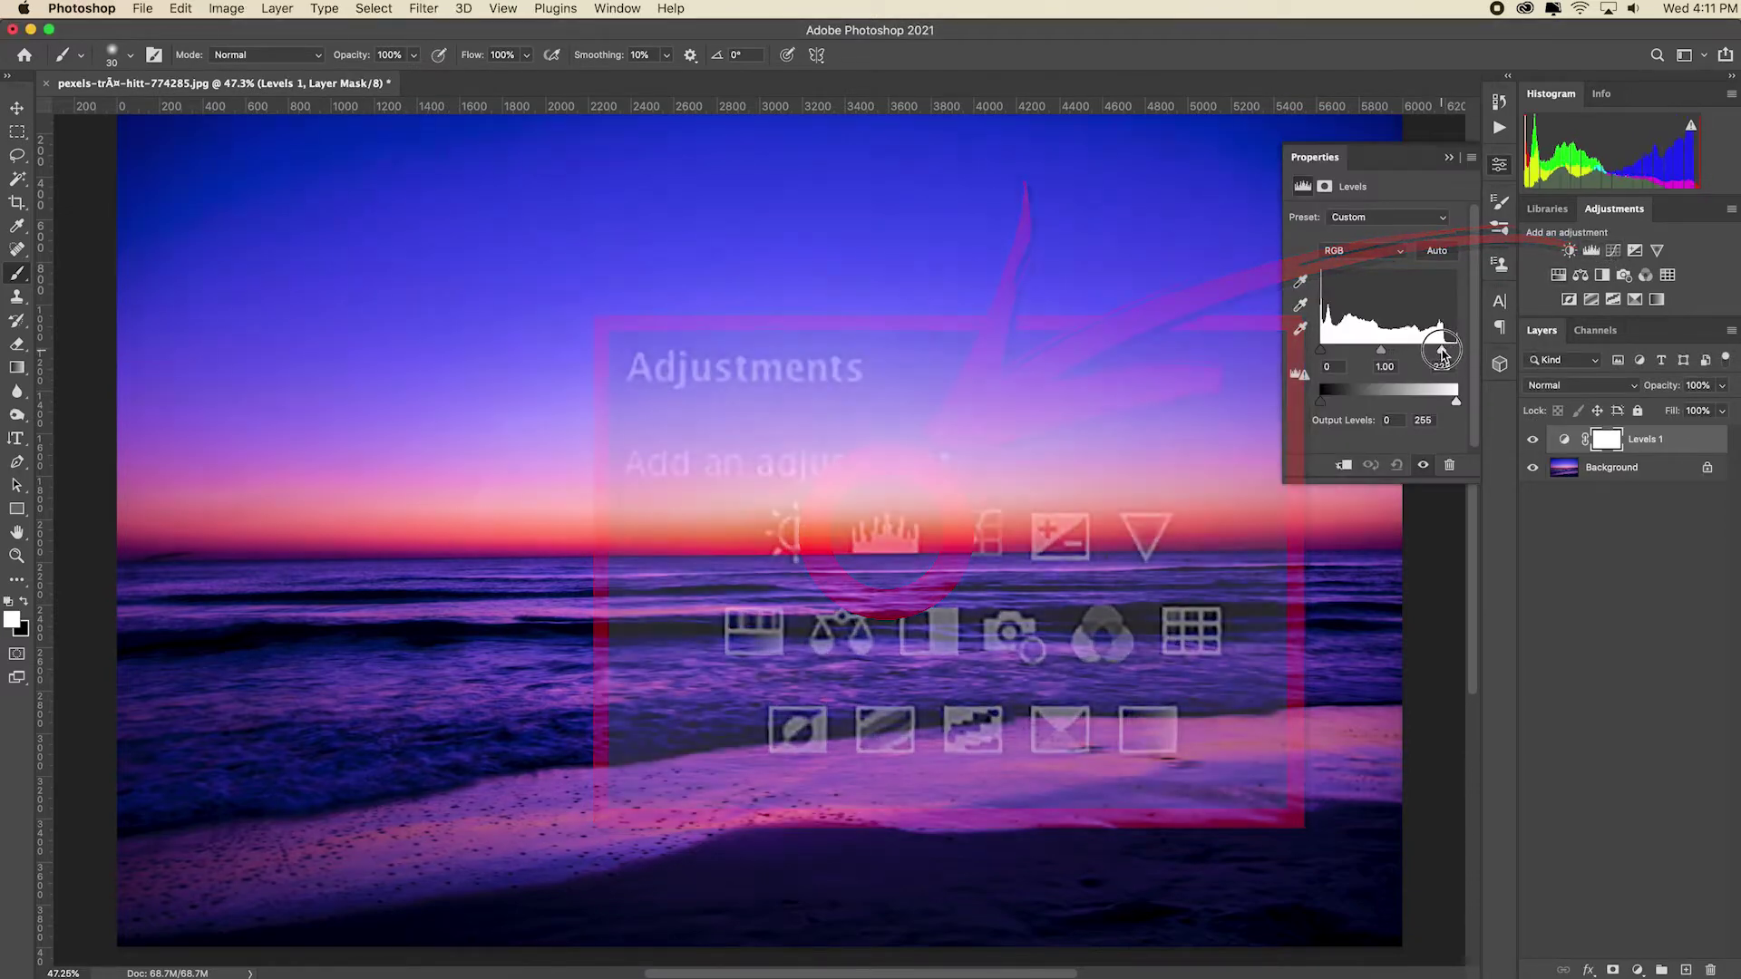
pyautogui.moveTo(1457, 356); pyautogui.dragTo(1433, 354)
pyautogui.moveTo(1321, 352); pyautogui.dragTo(1338, 354)
pyautogui.click(1450, 159)
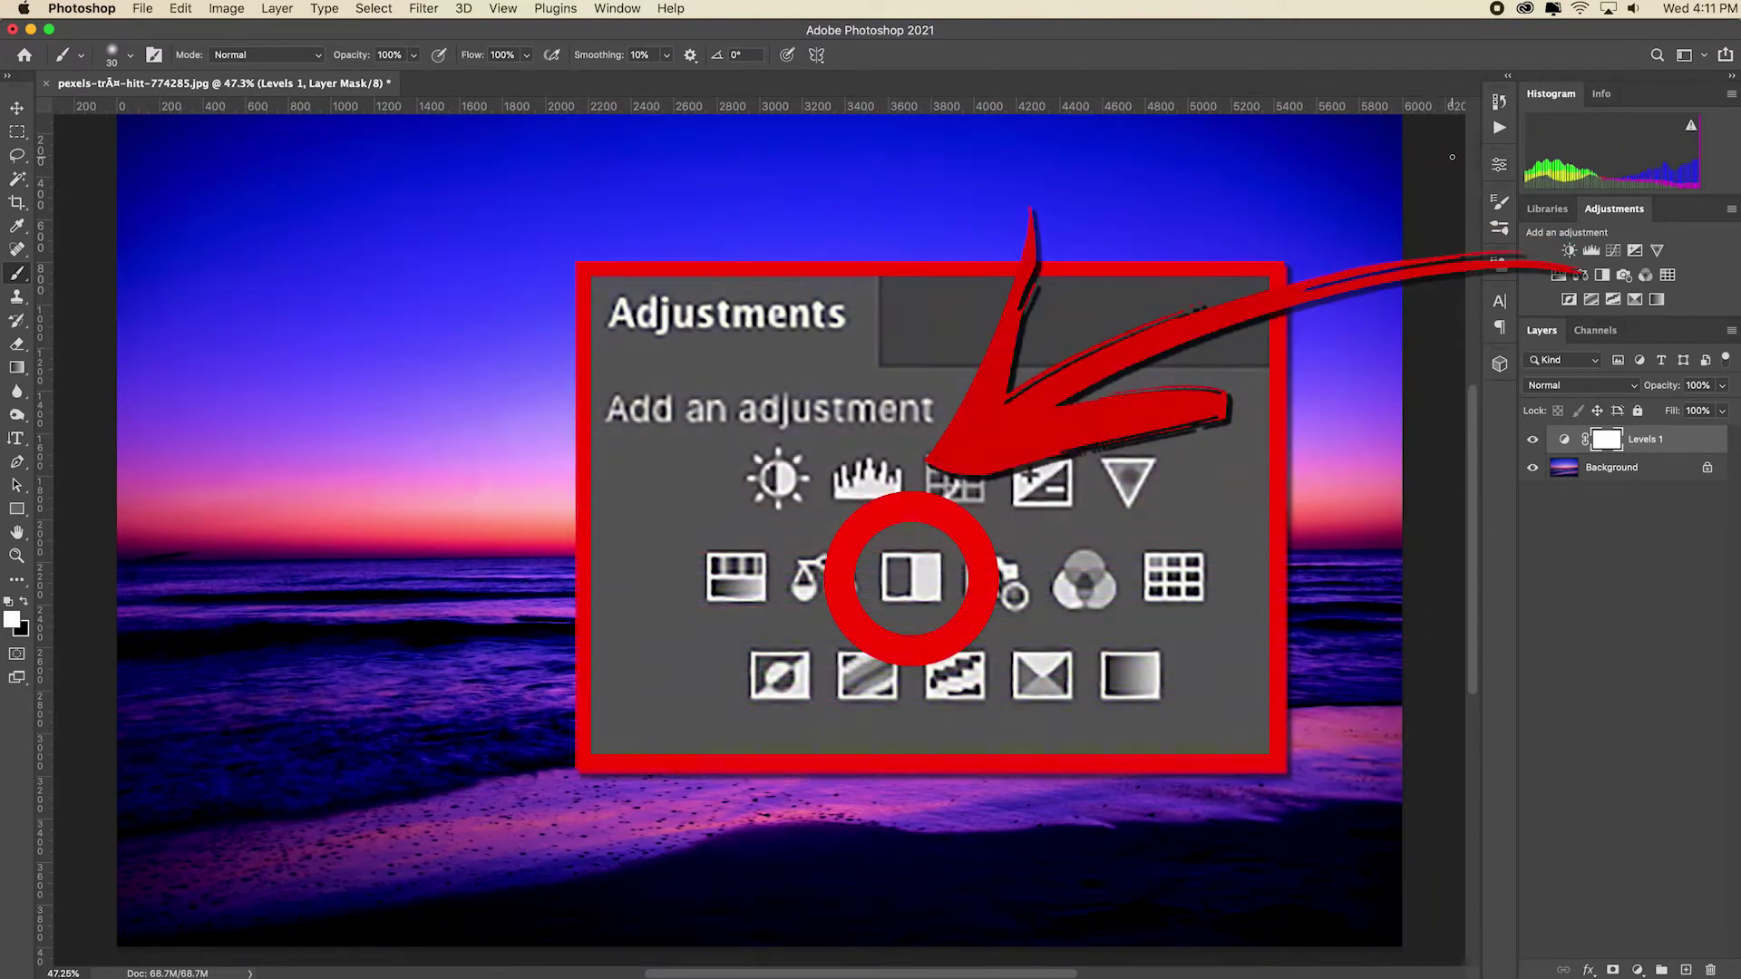
# Add a Black & White adjustment layer with Blues set to 62
pyautogui.click(1602, 277)
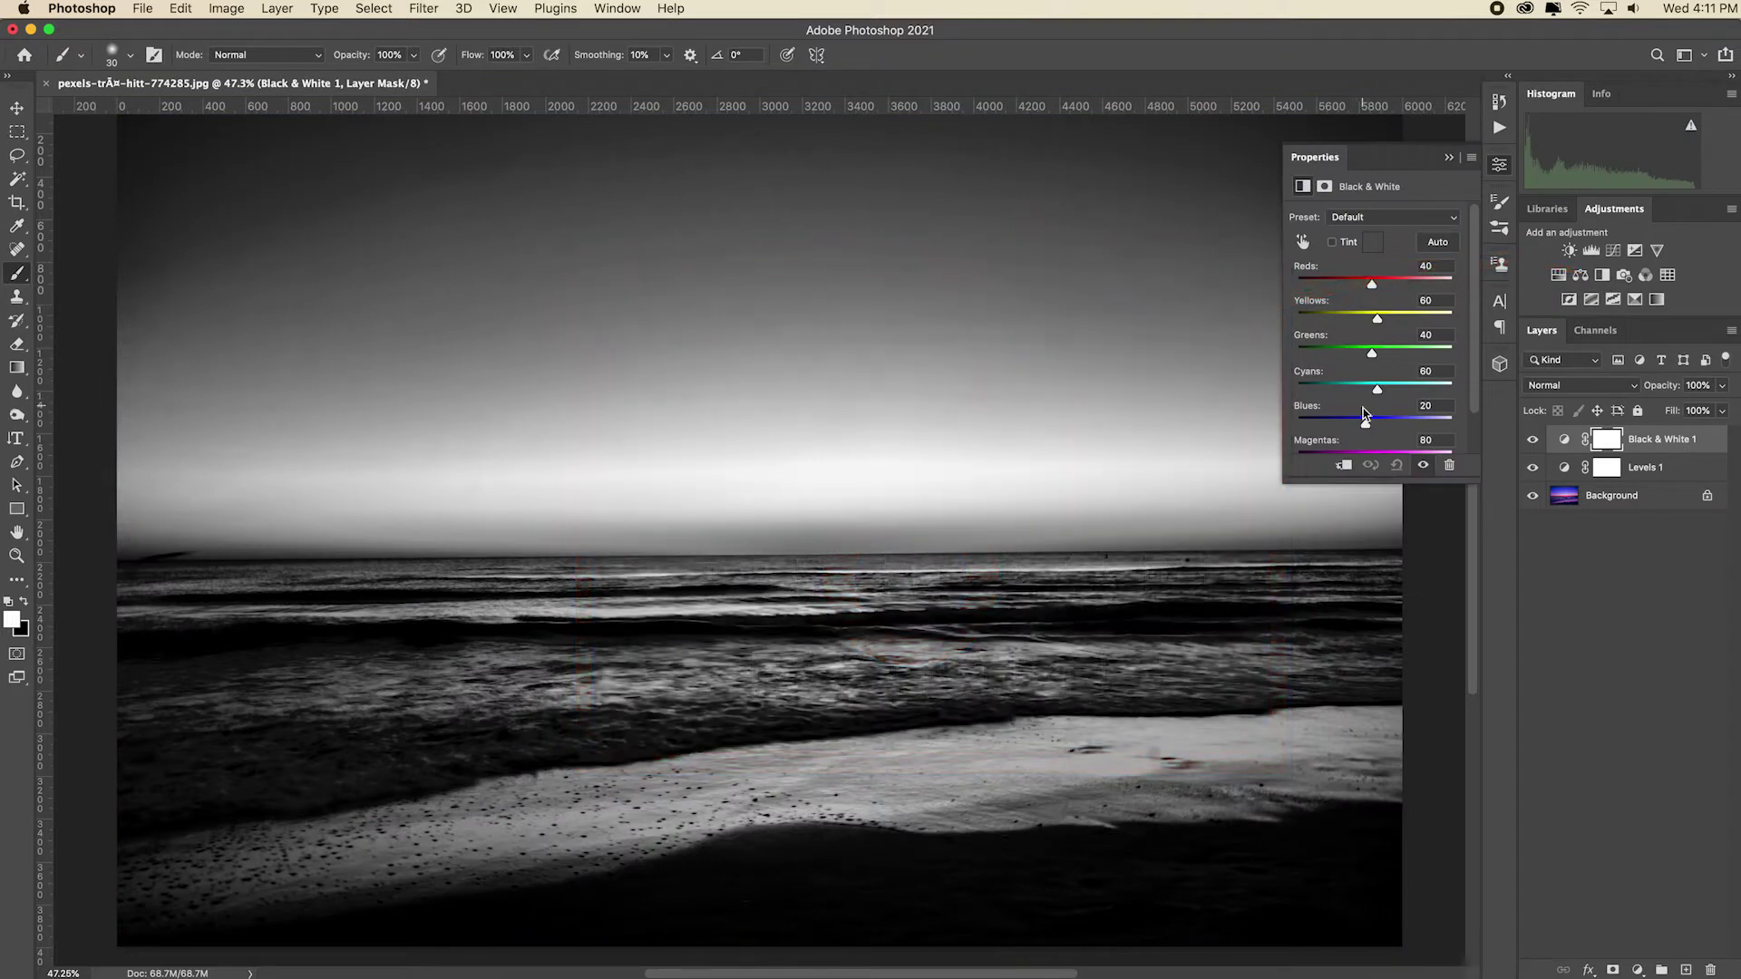
pyautogui.moveTo(1366, 423); pyautogui.dragTo(1380, 428)
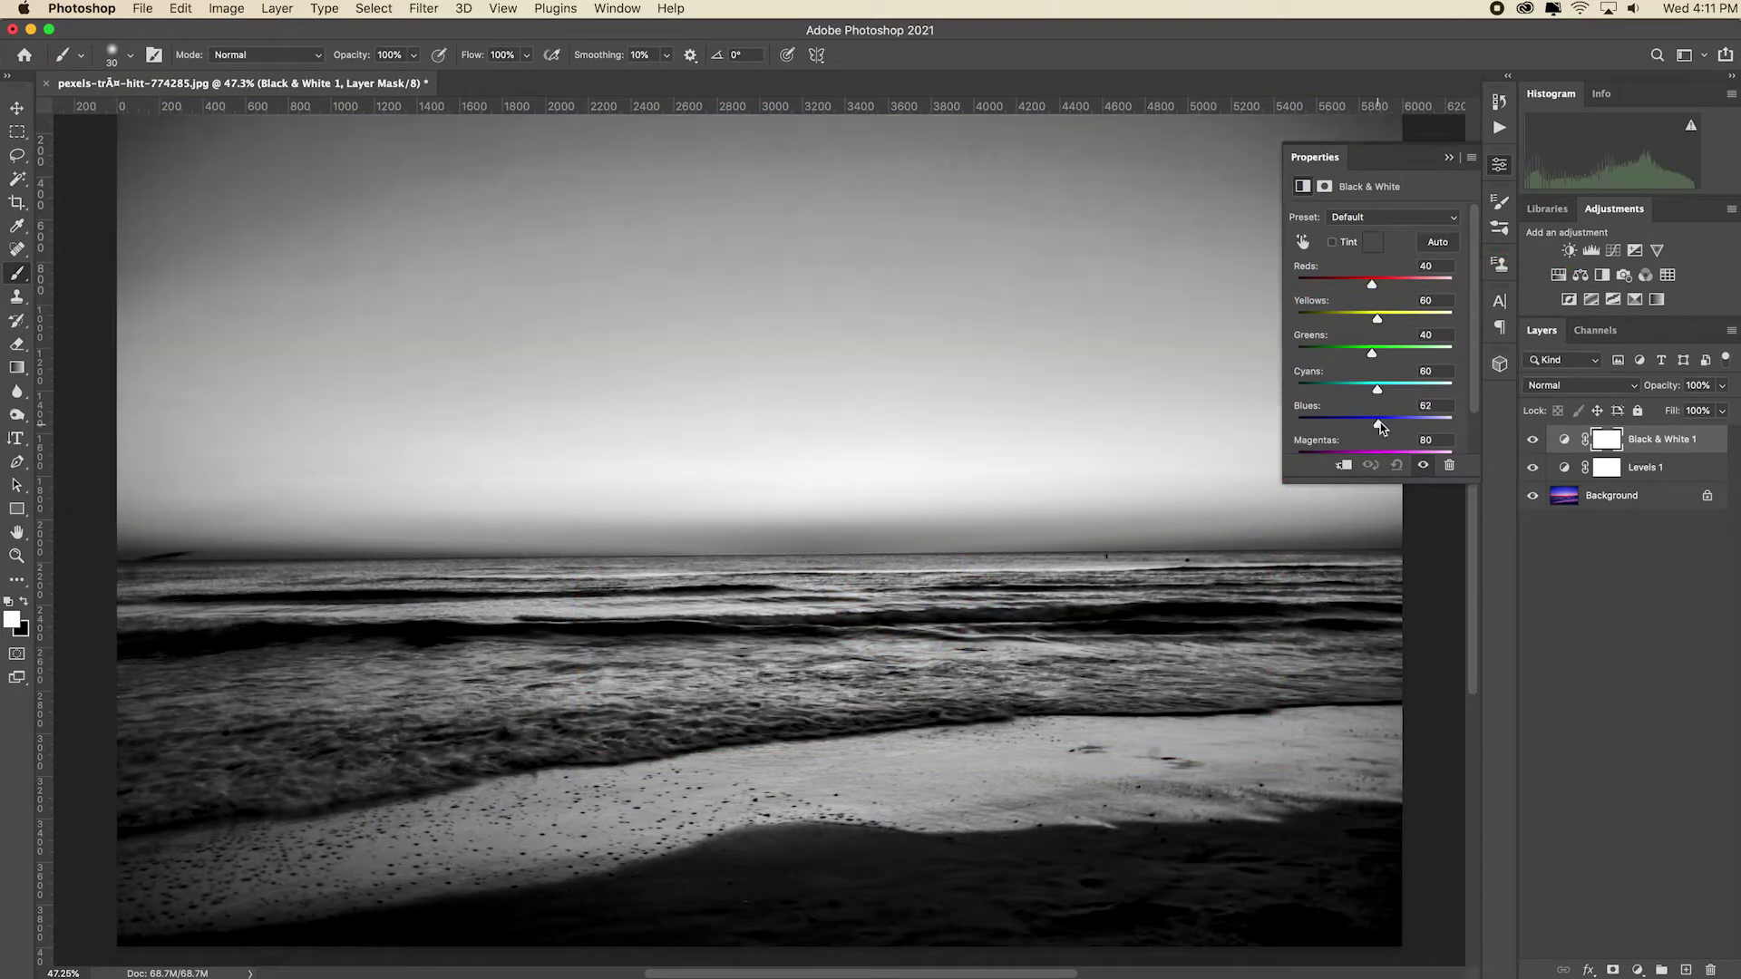
pyautogui.click(1449, 158)
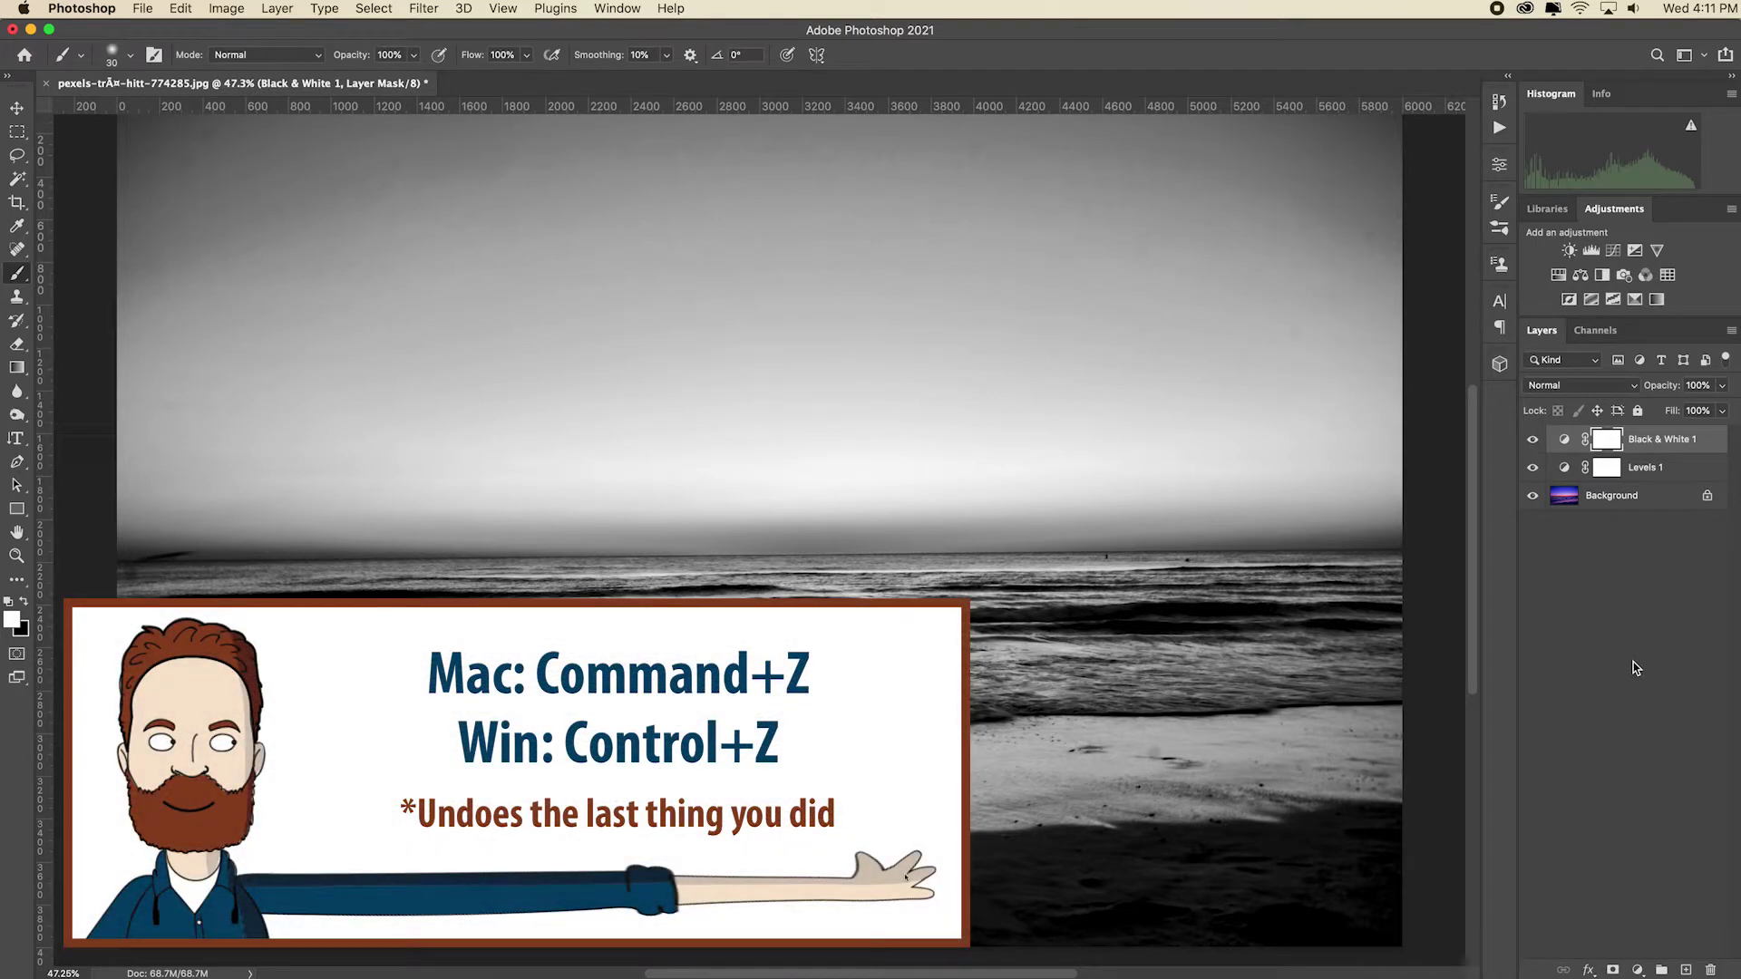
# Undo the Blues change and Black & White layer, redo it, then add an empty Layer 1
pyautogui.press('super+z')
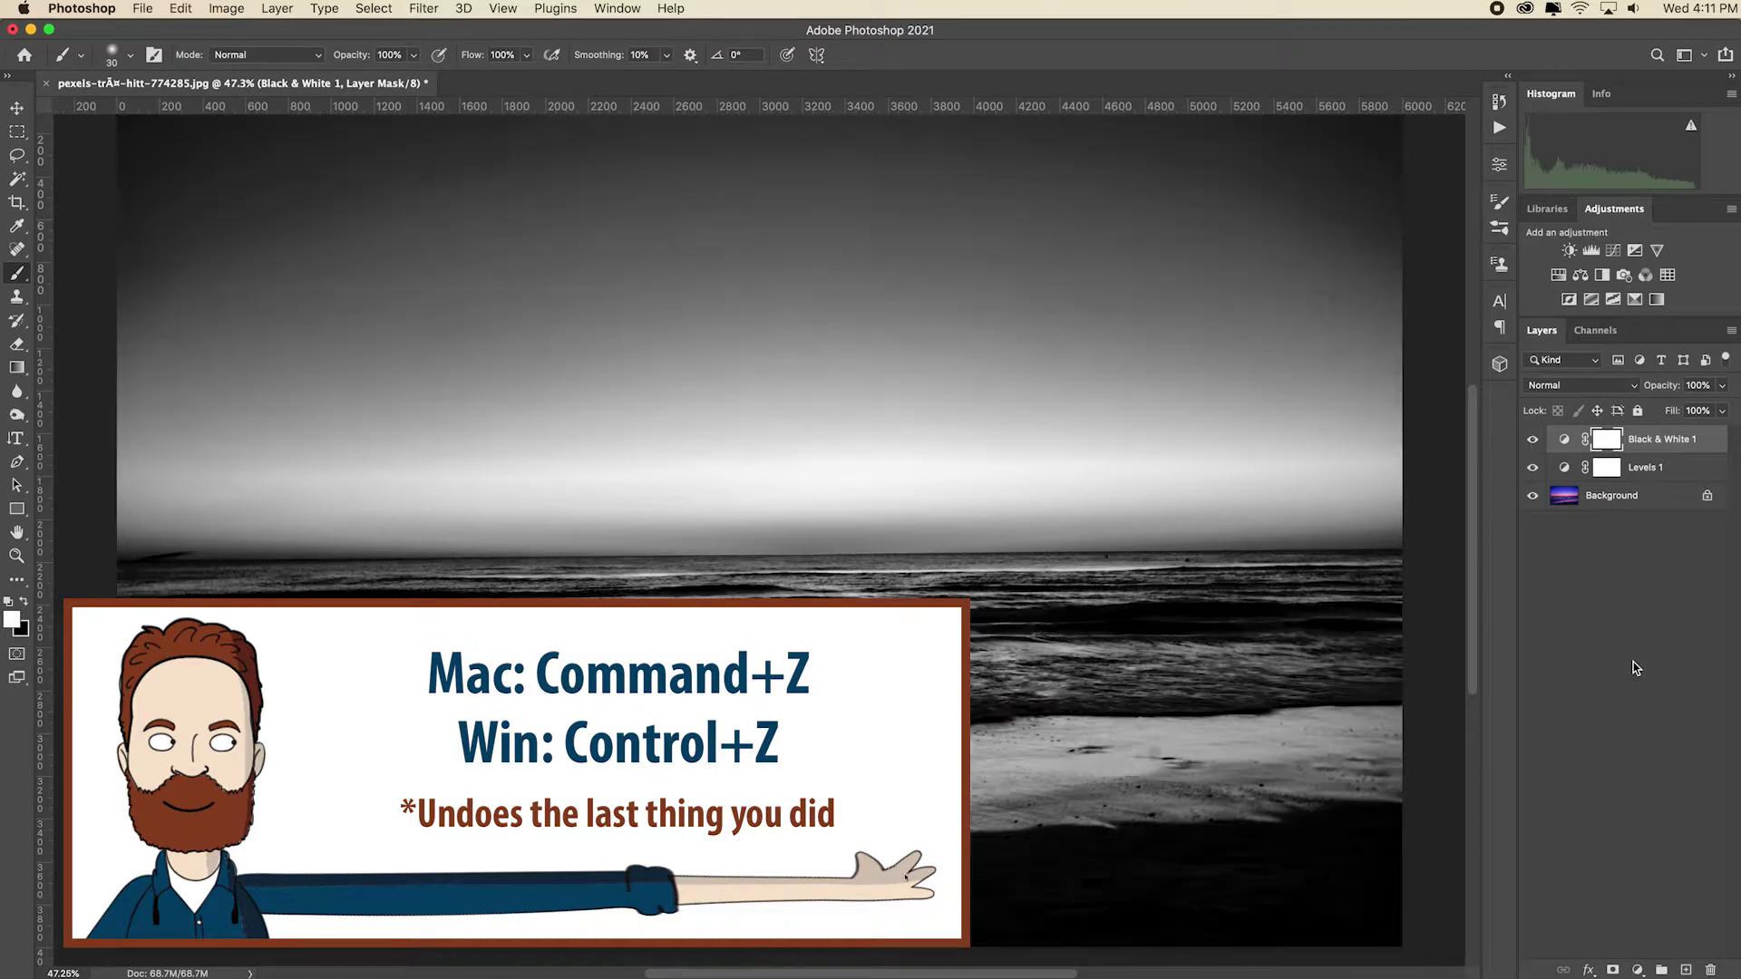
pyautogui.press('super+z')
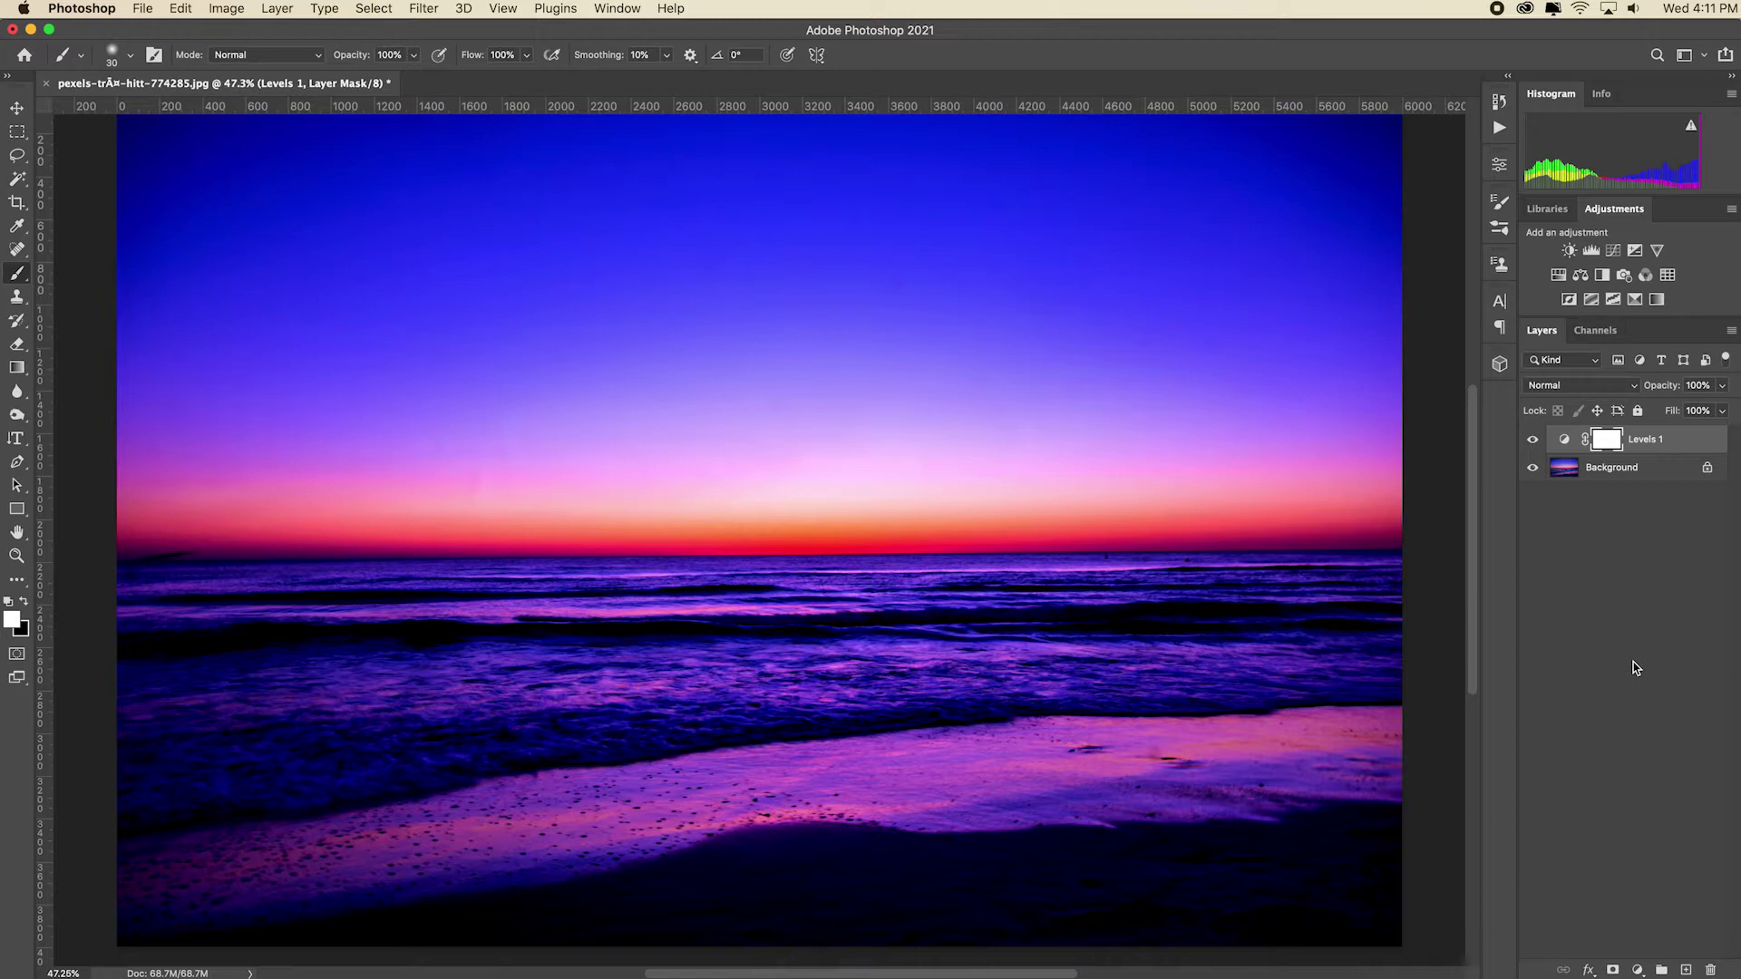
pyautogui.press('super+shift+z')
pyautogui.press('super+shift+z')
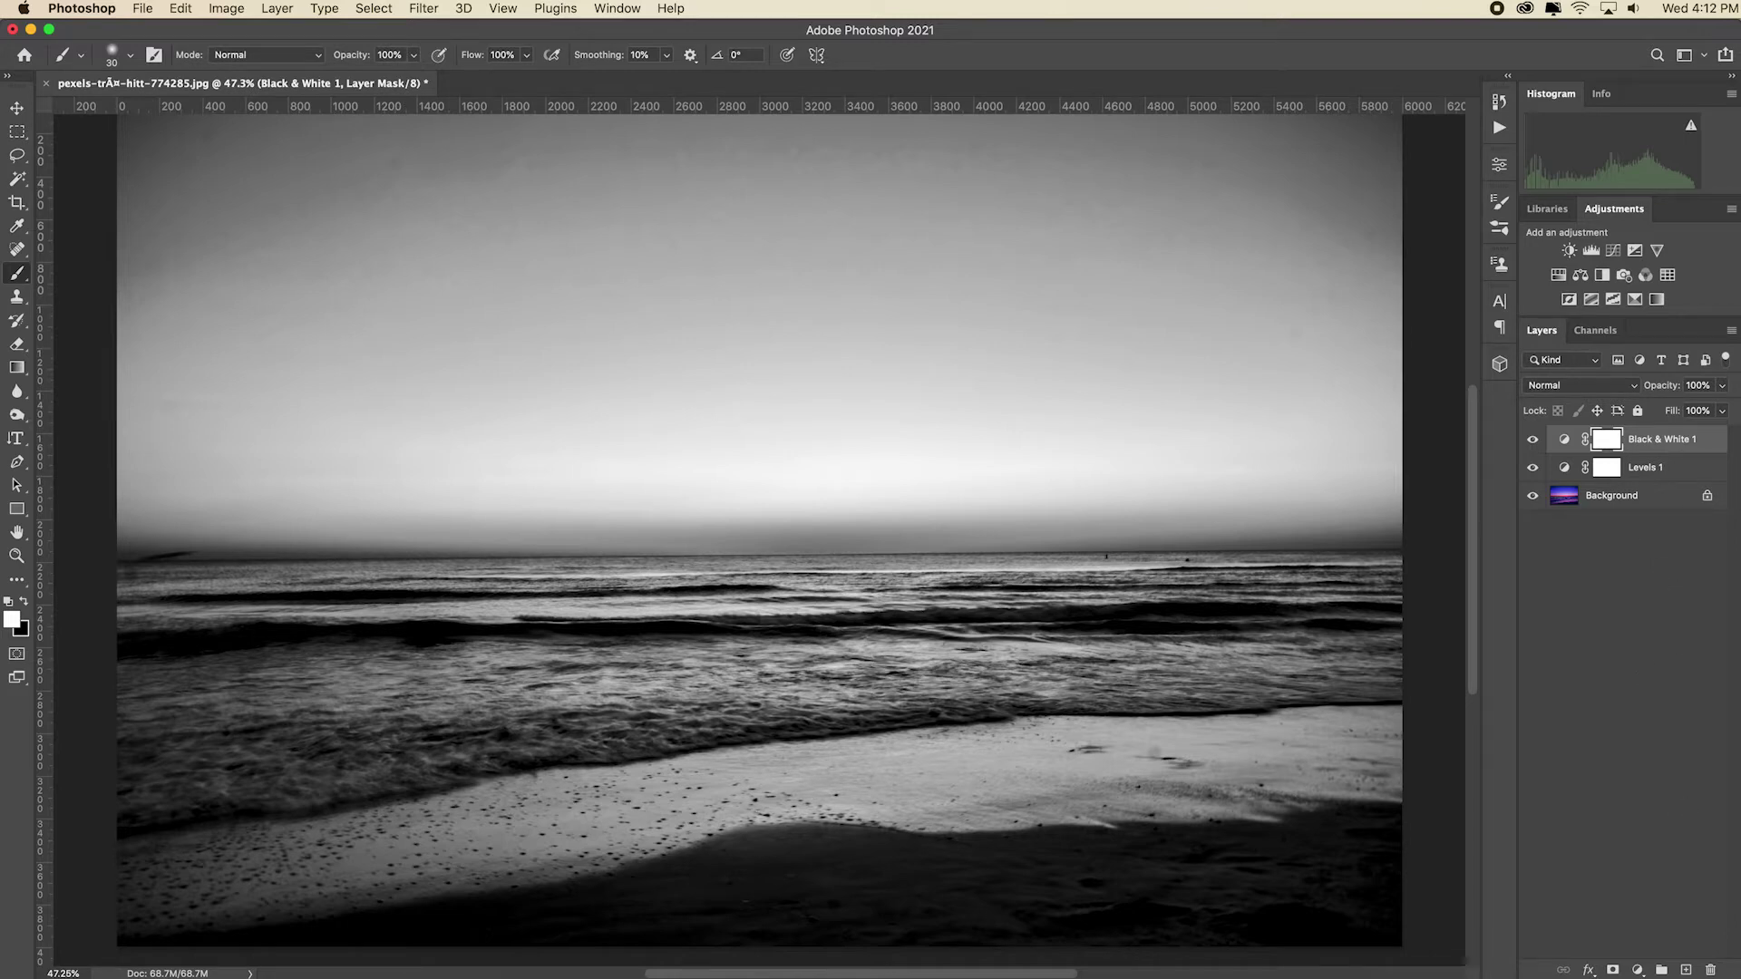
pyautogui.click(1686, 971)
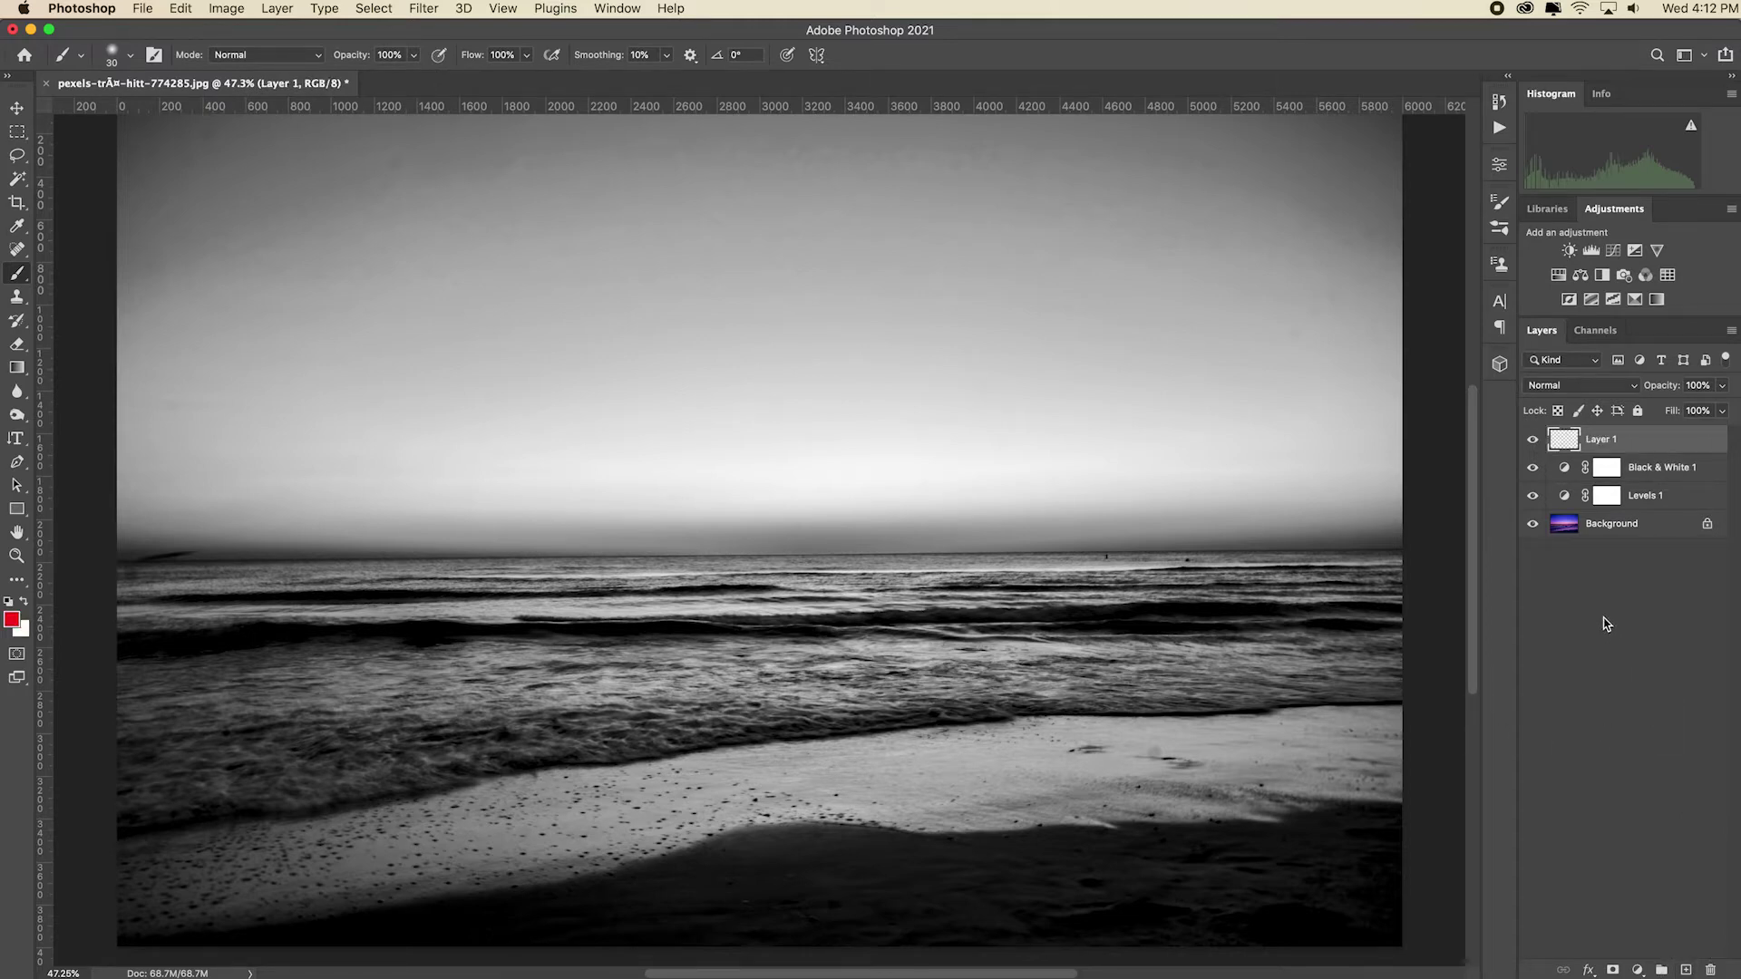
pyautogui.click(181, 9)
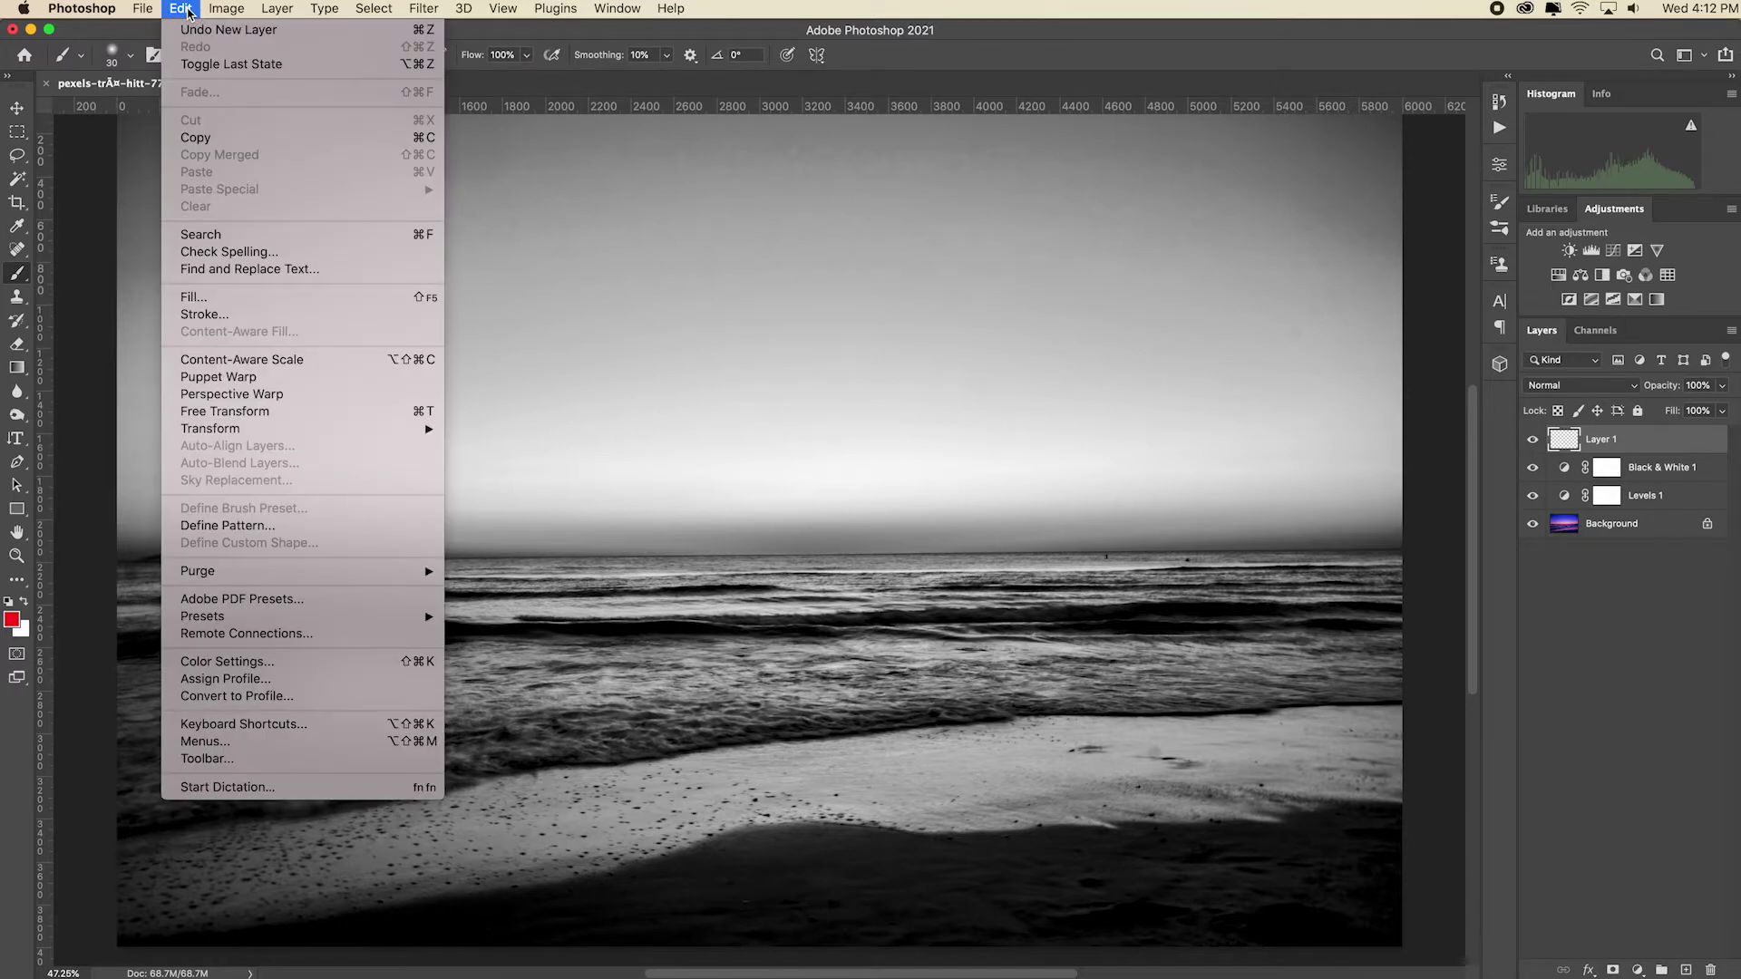
pyautogui.click(228, 30)
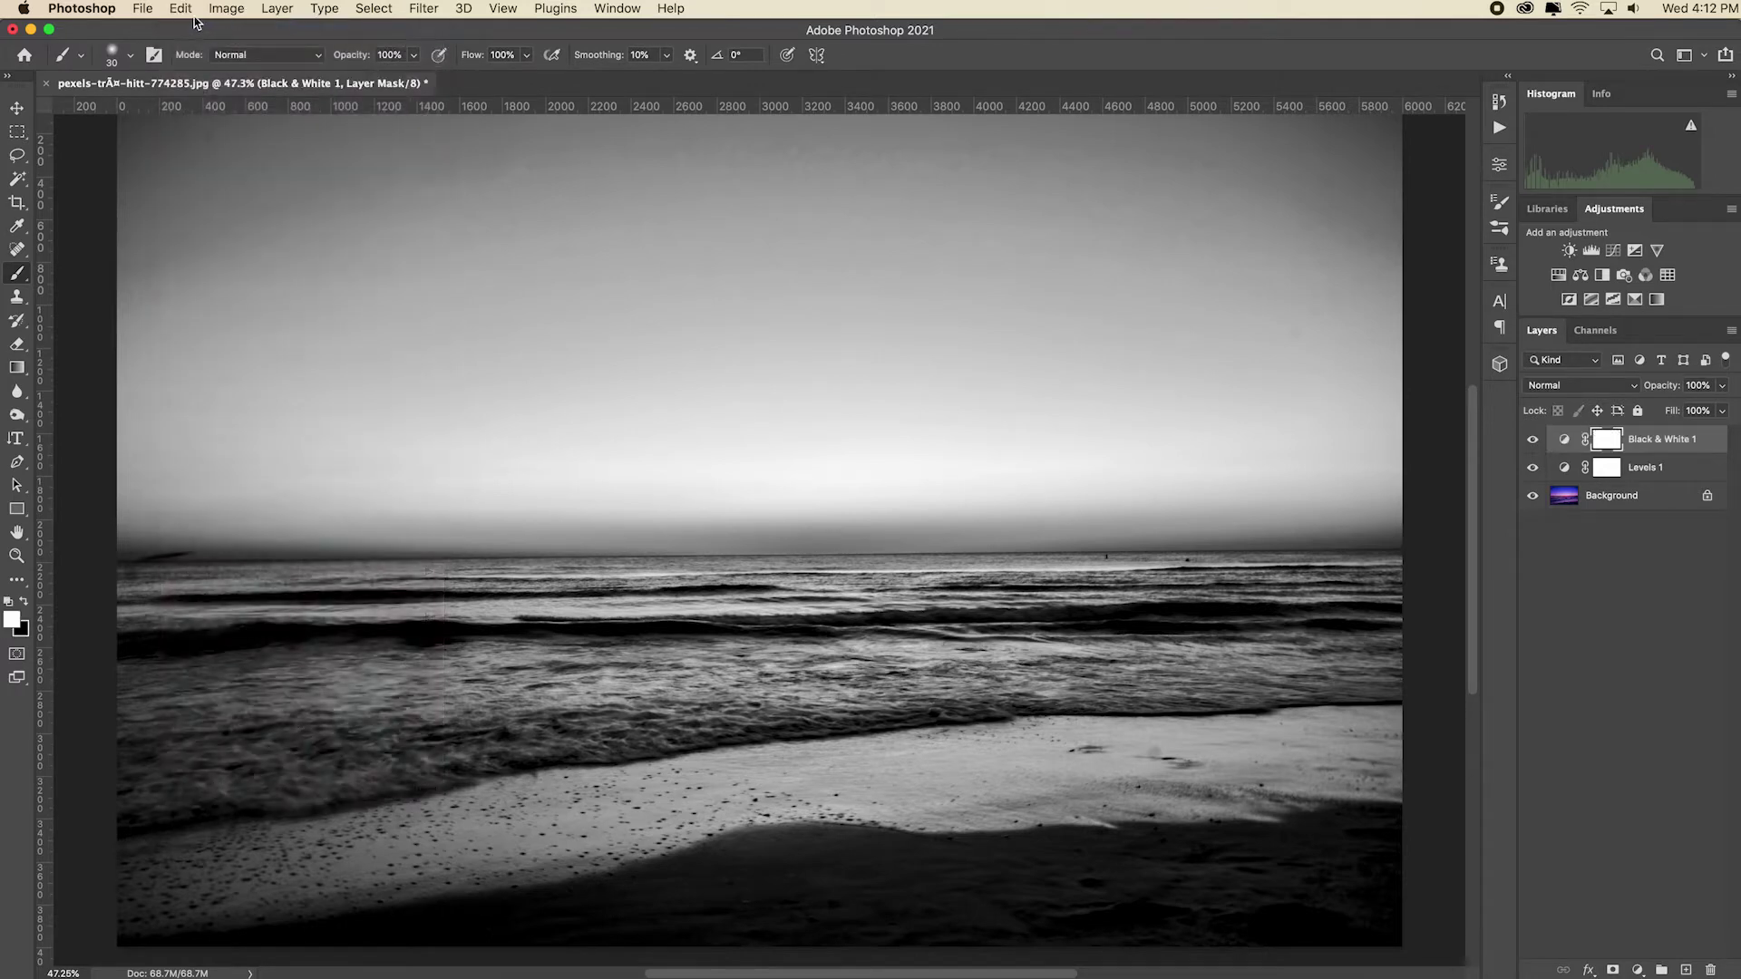
pyautogui.click(189, 11)
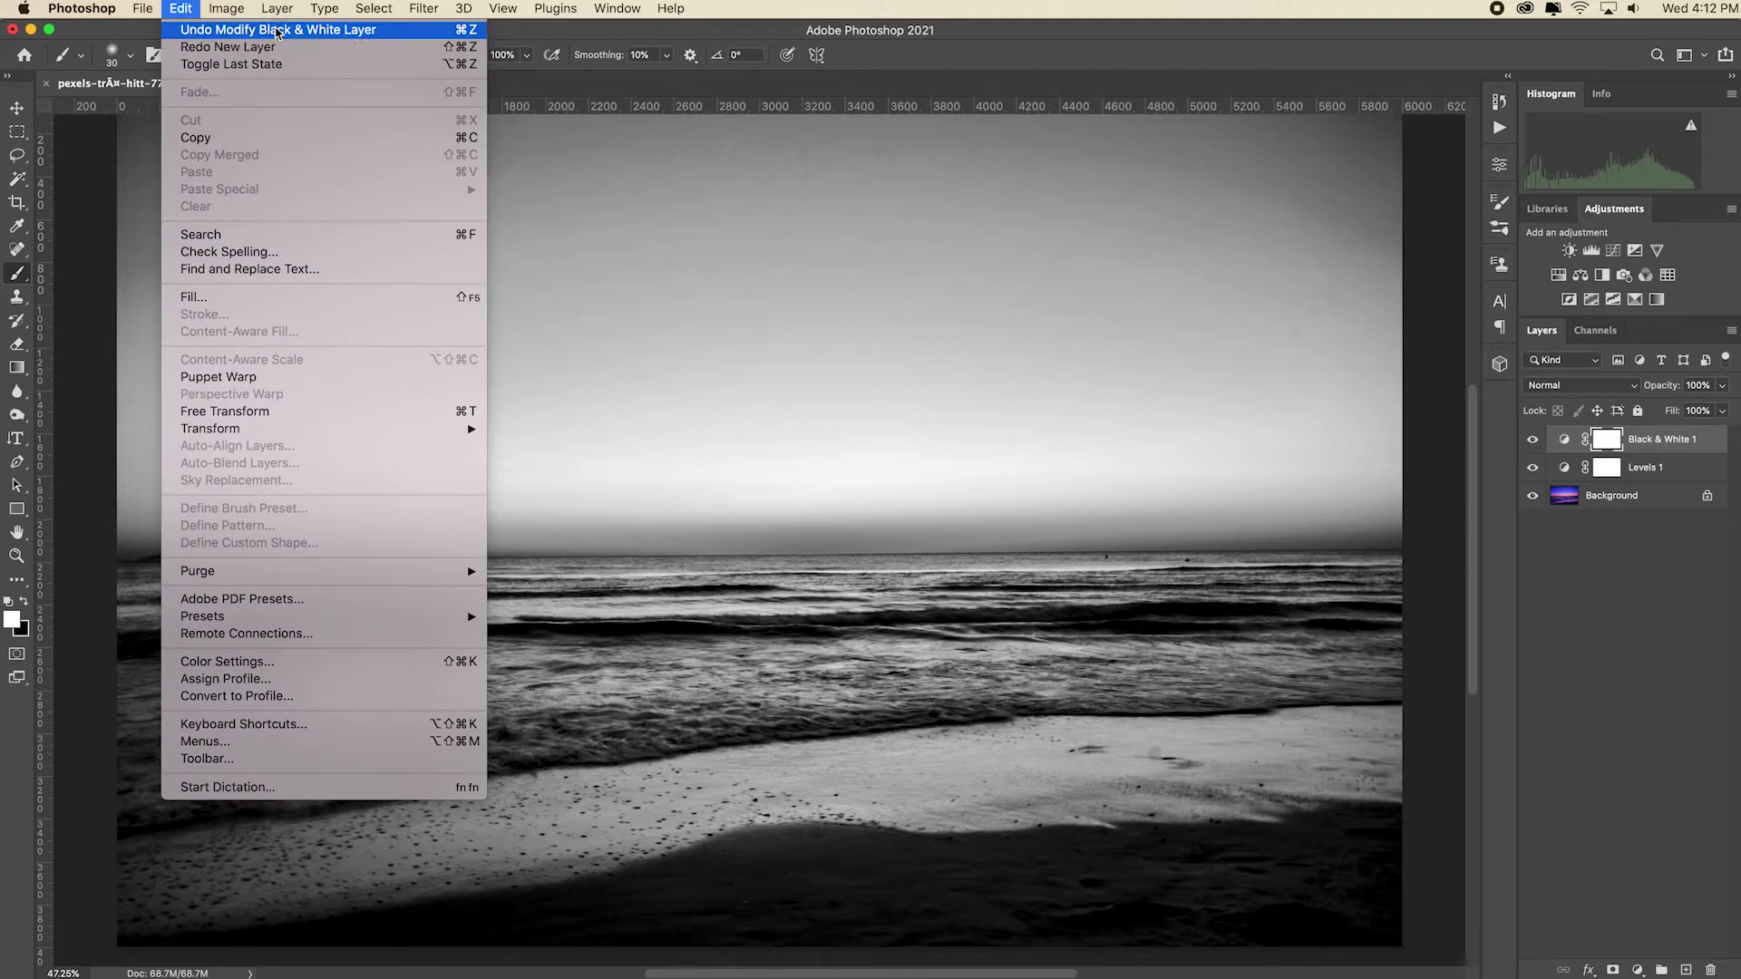
pyautogui.click(273, 47)
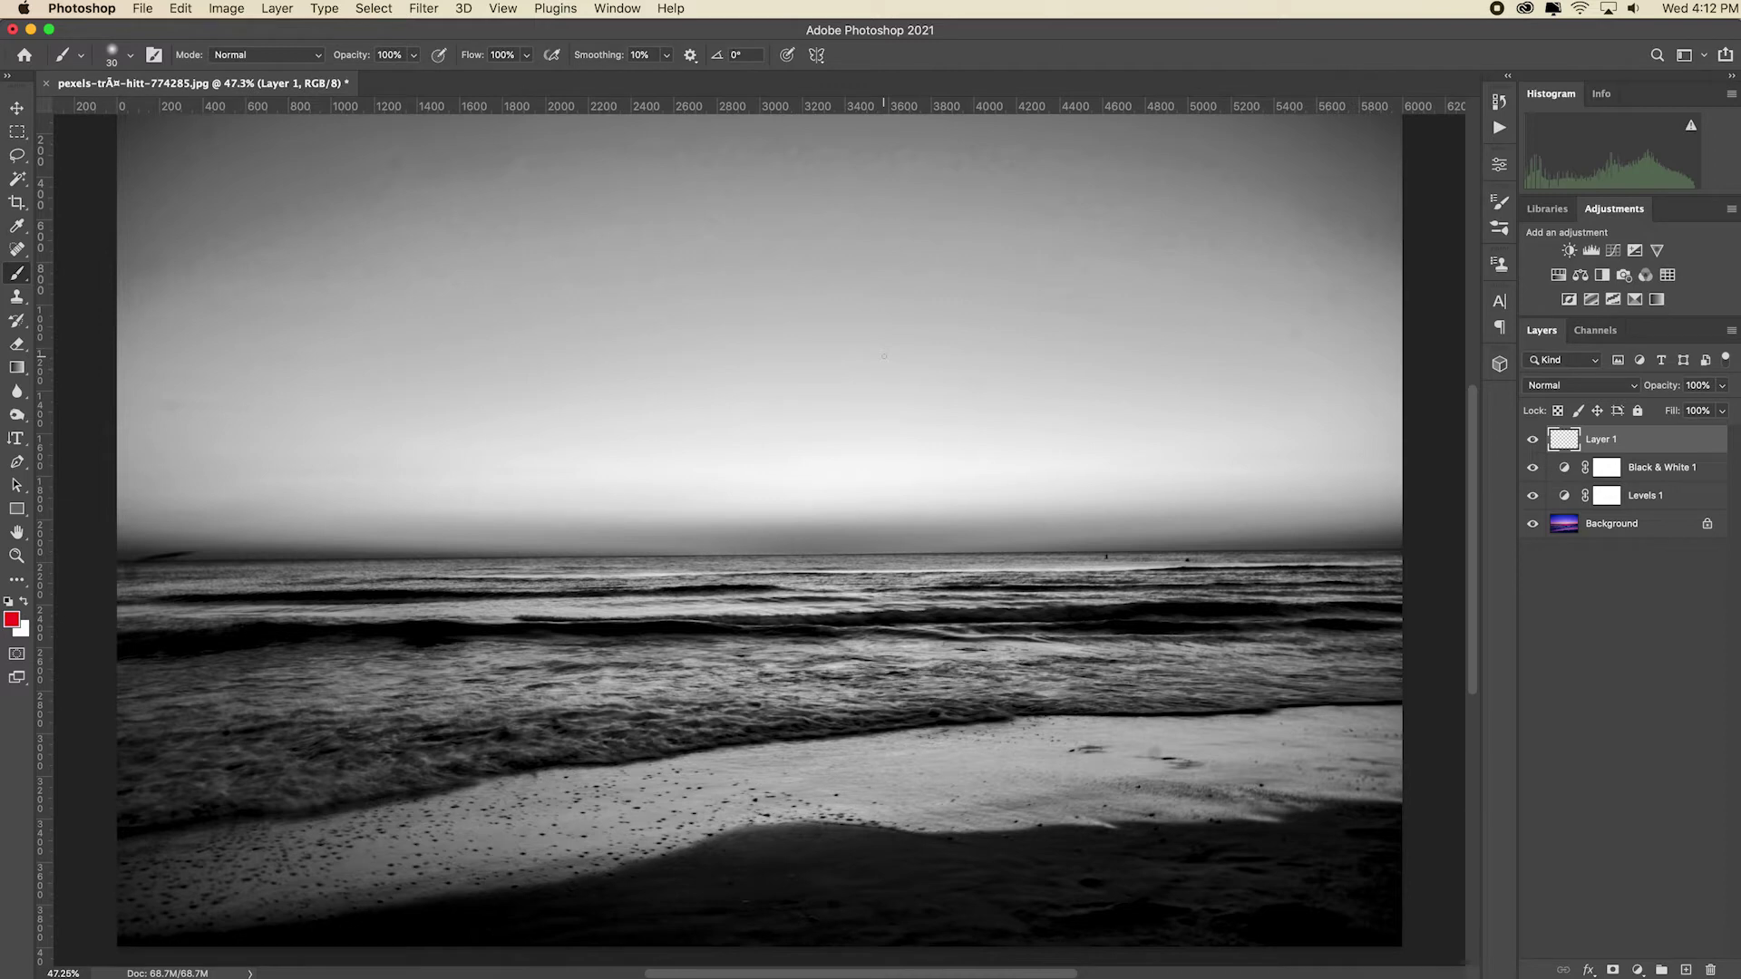
# Show the History panel's states, hide and restore it from the Window menu, and adjust its height
pyautogui.click(1501, 102)
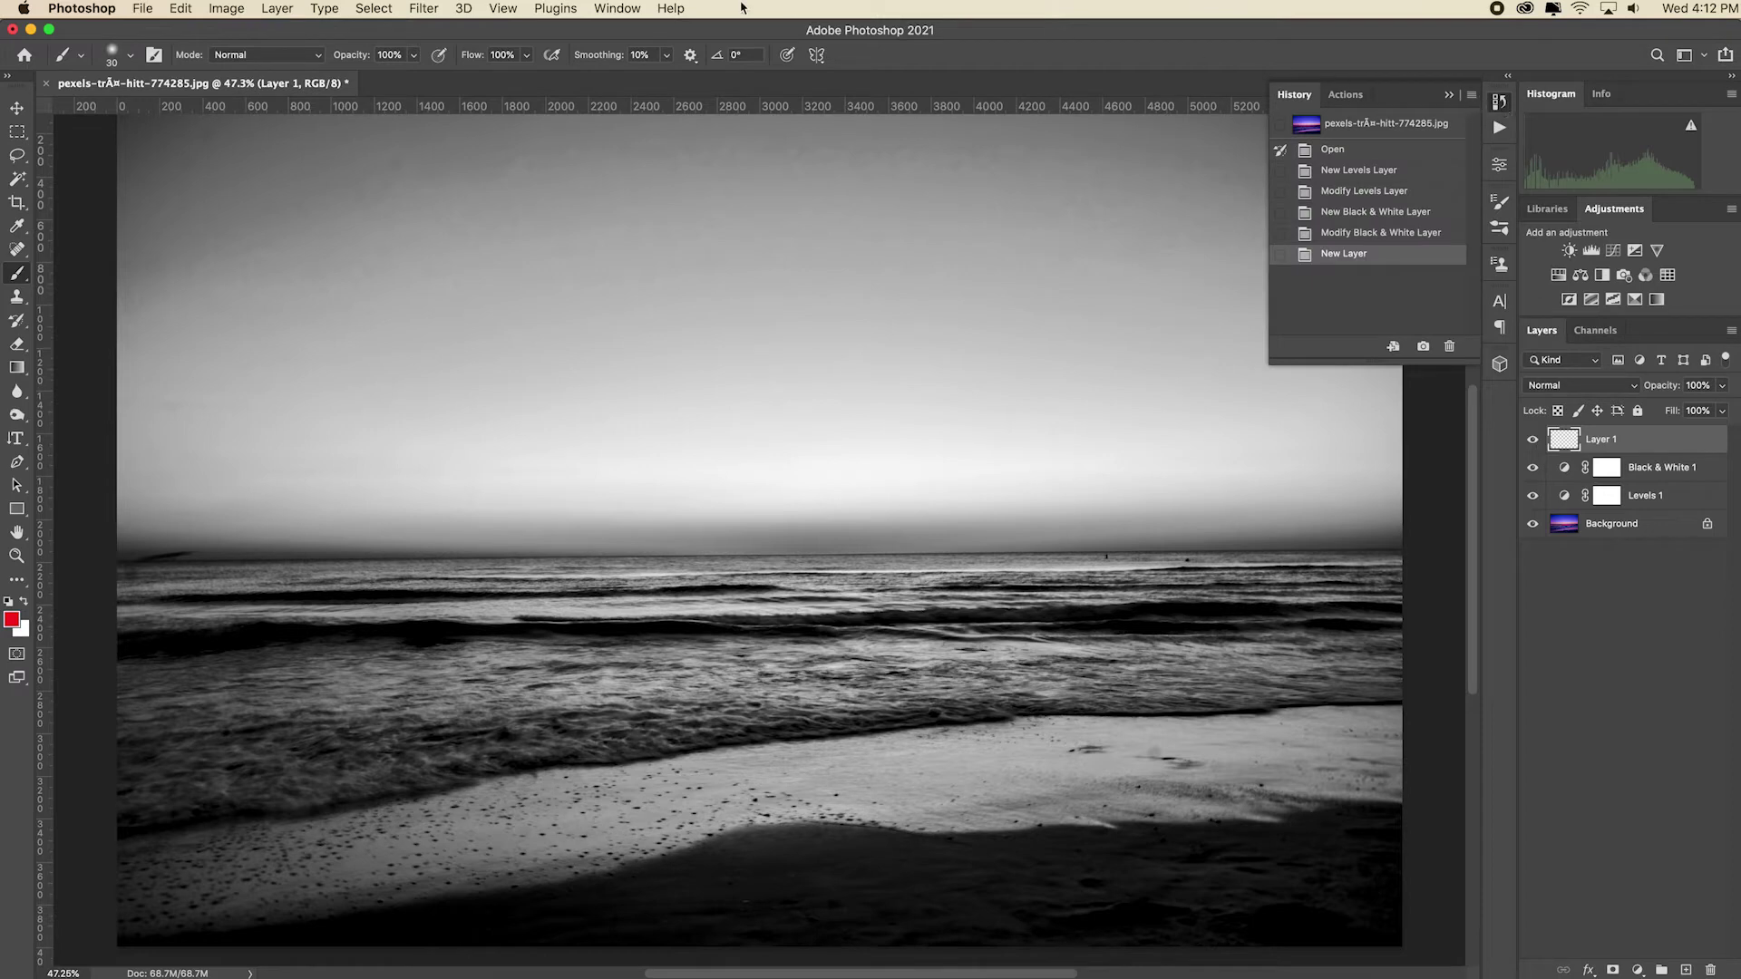
pyautogui.click(617, 8)
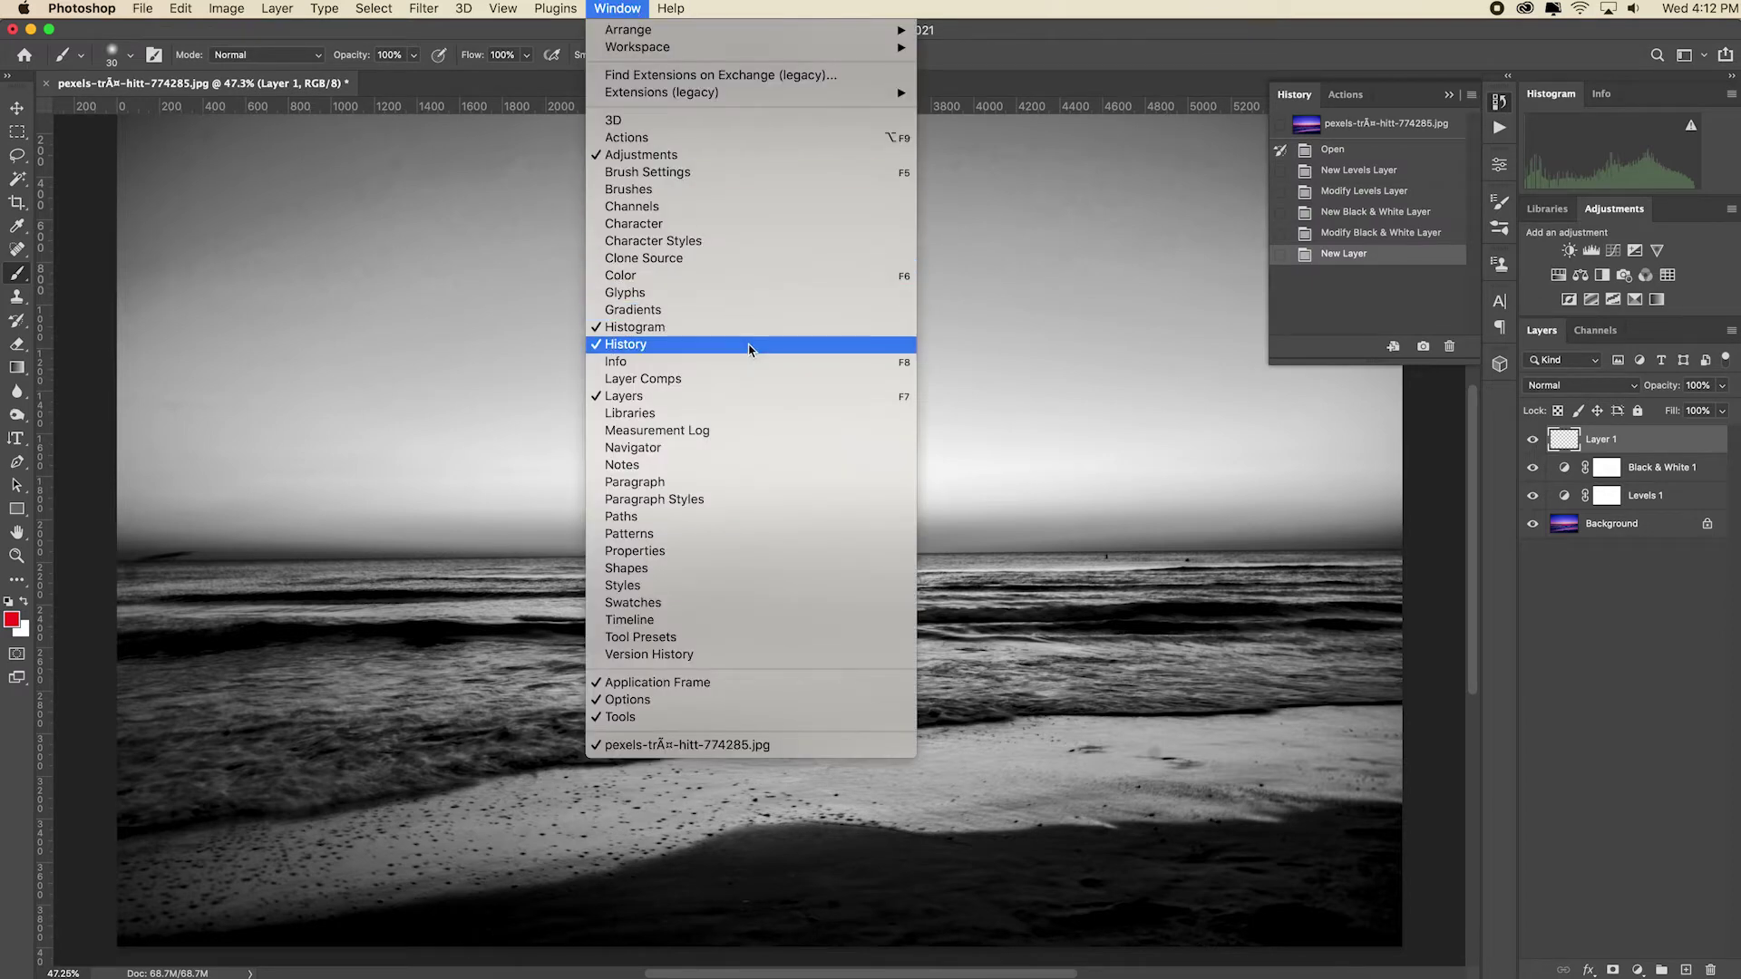
pyautogui.click(747, 345)
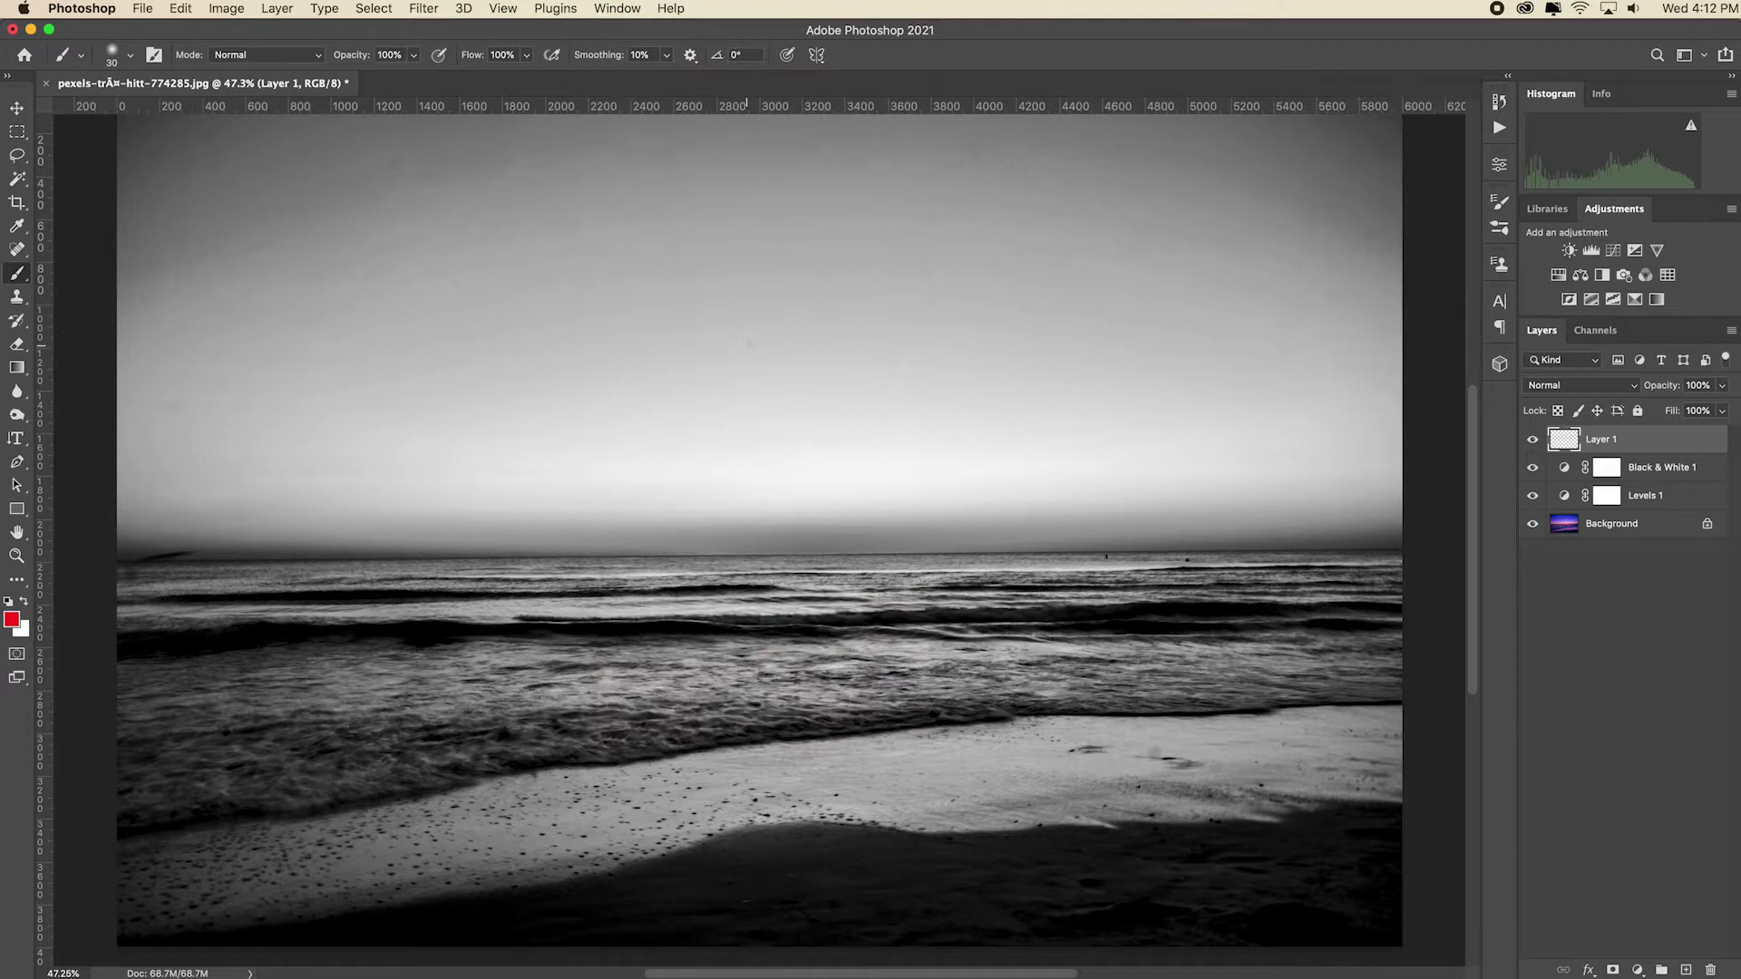
pyautogui.click(617, 8)
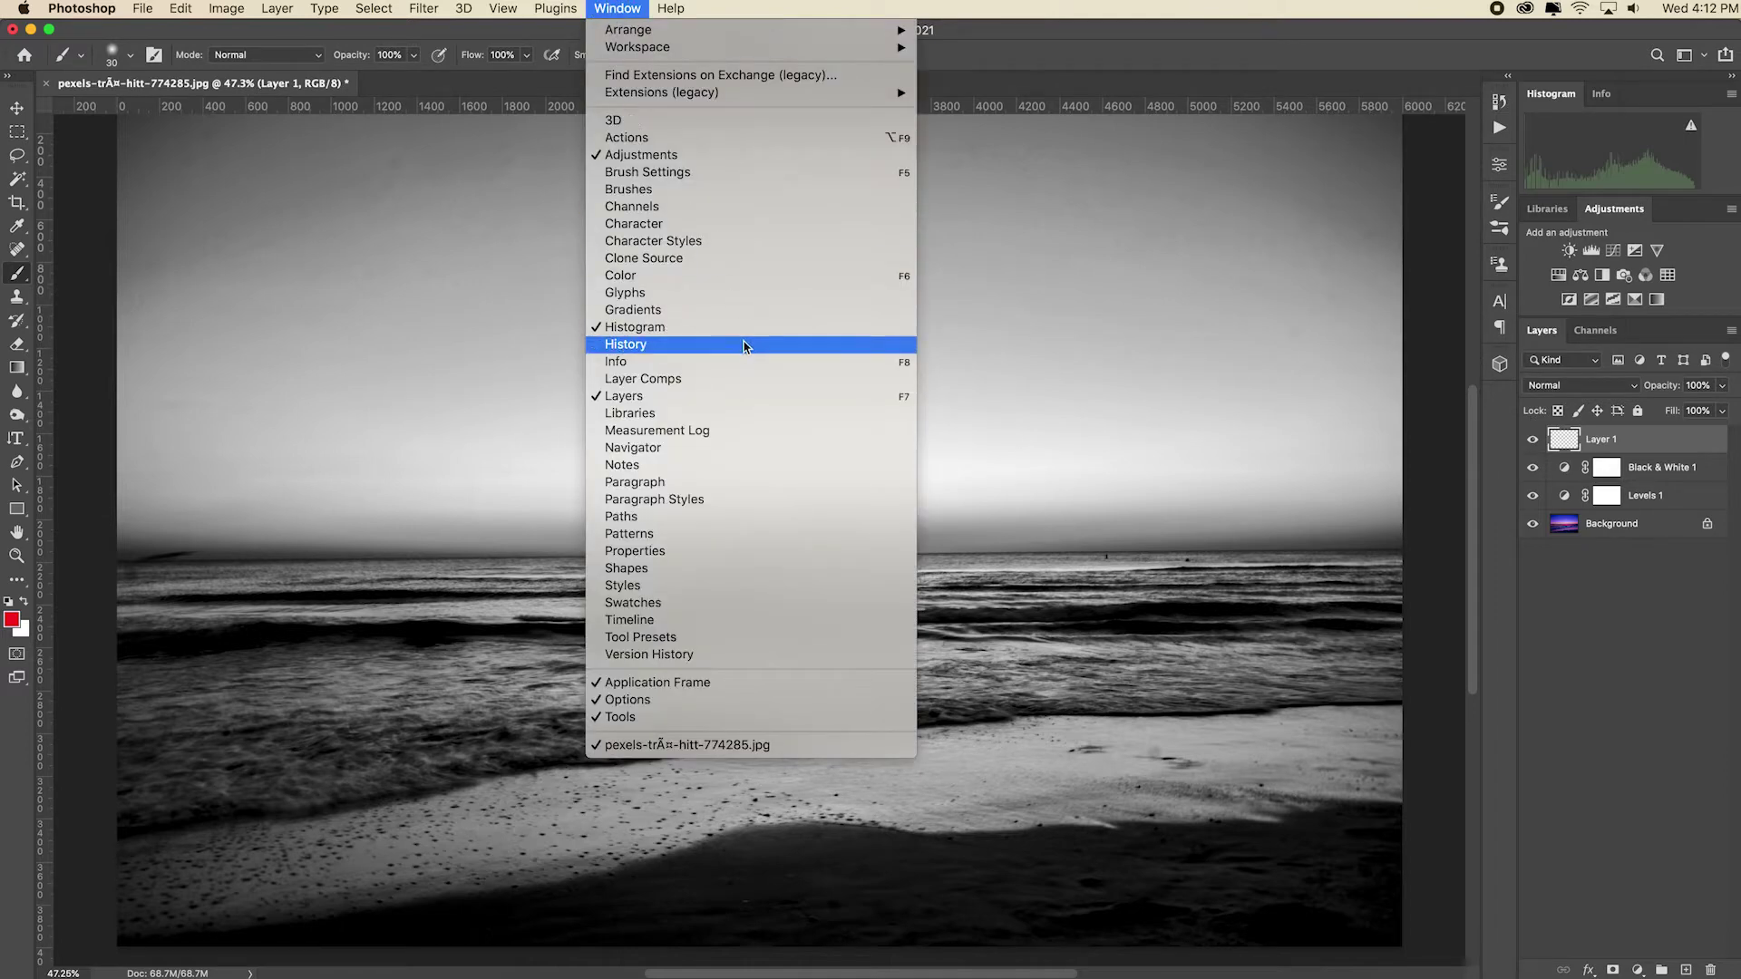
pyautogui.click(739, 335)
pyautogui.moveTo(1339, 362); pyautogui.dragTo(1331, 410)
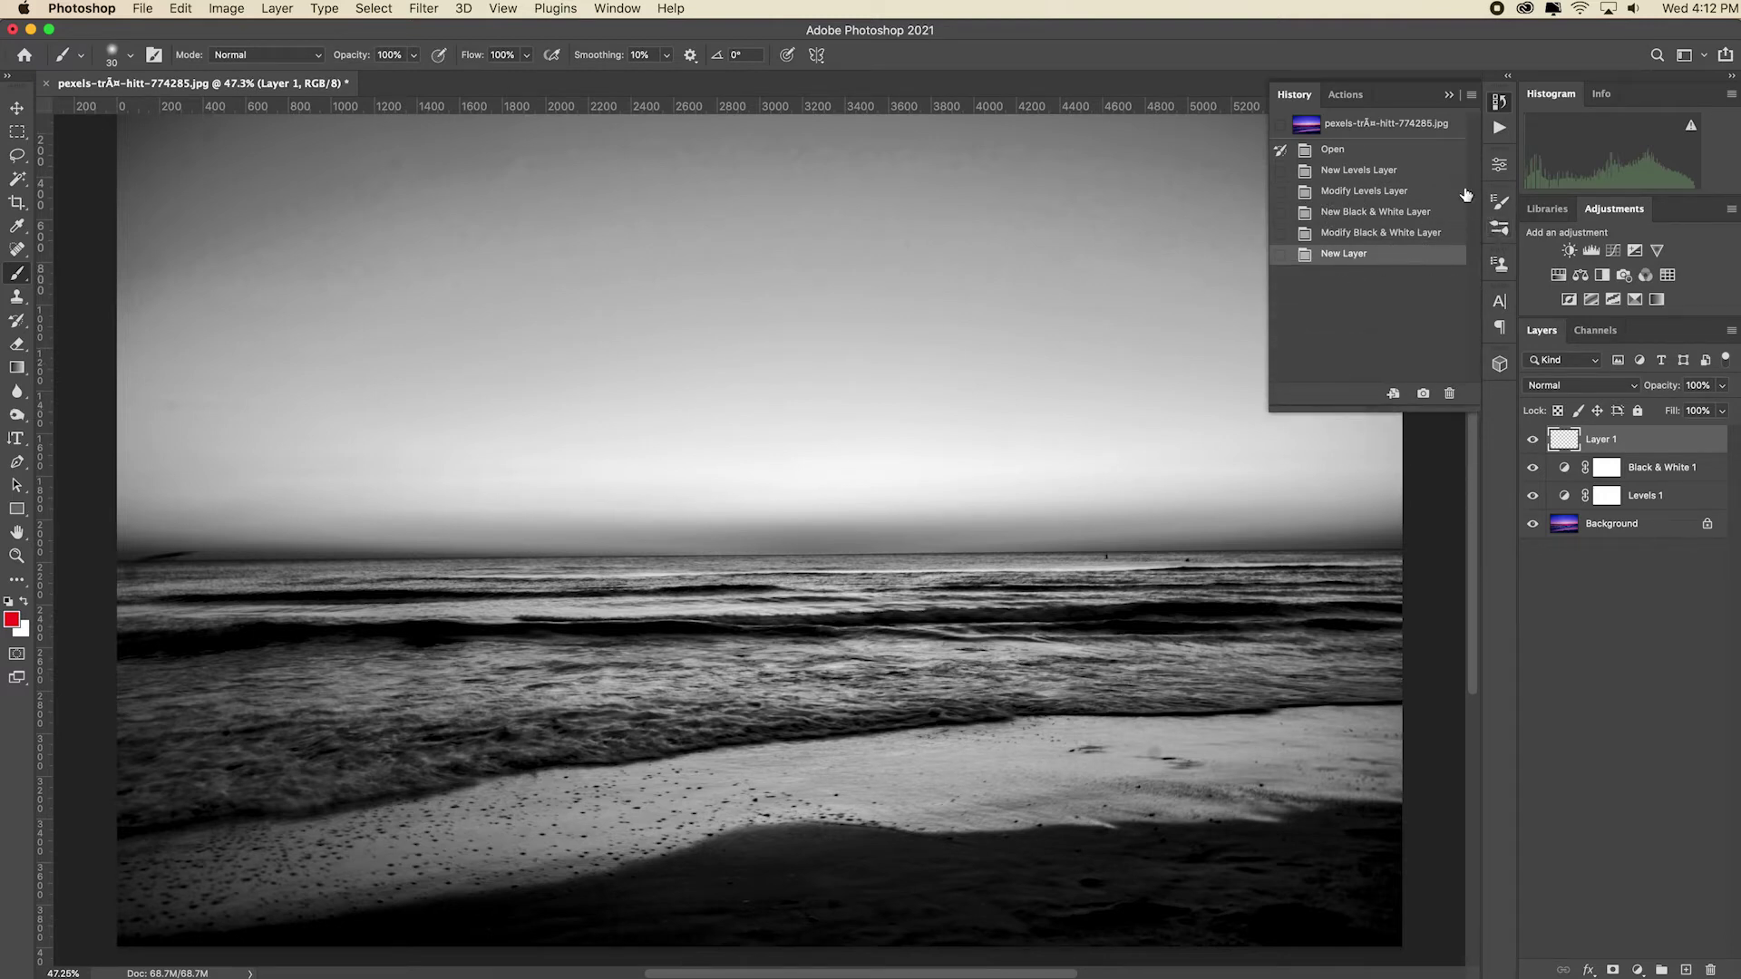
# Step through History from Open through Levels and Black & White to New Layer
pyautogui.click(1436, 154)
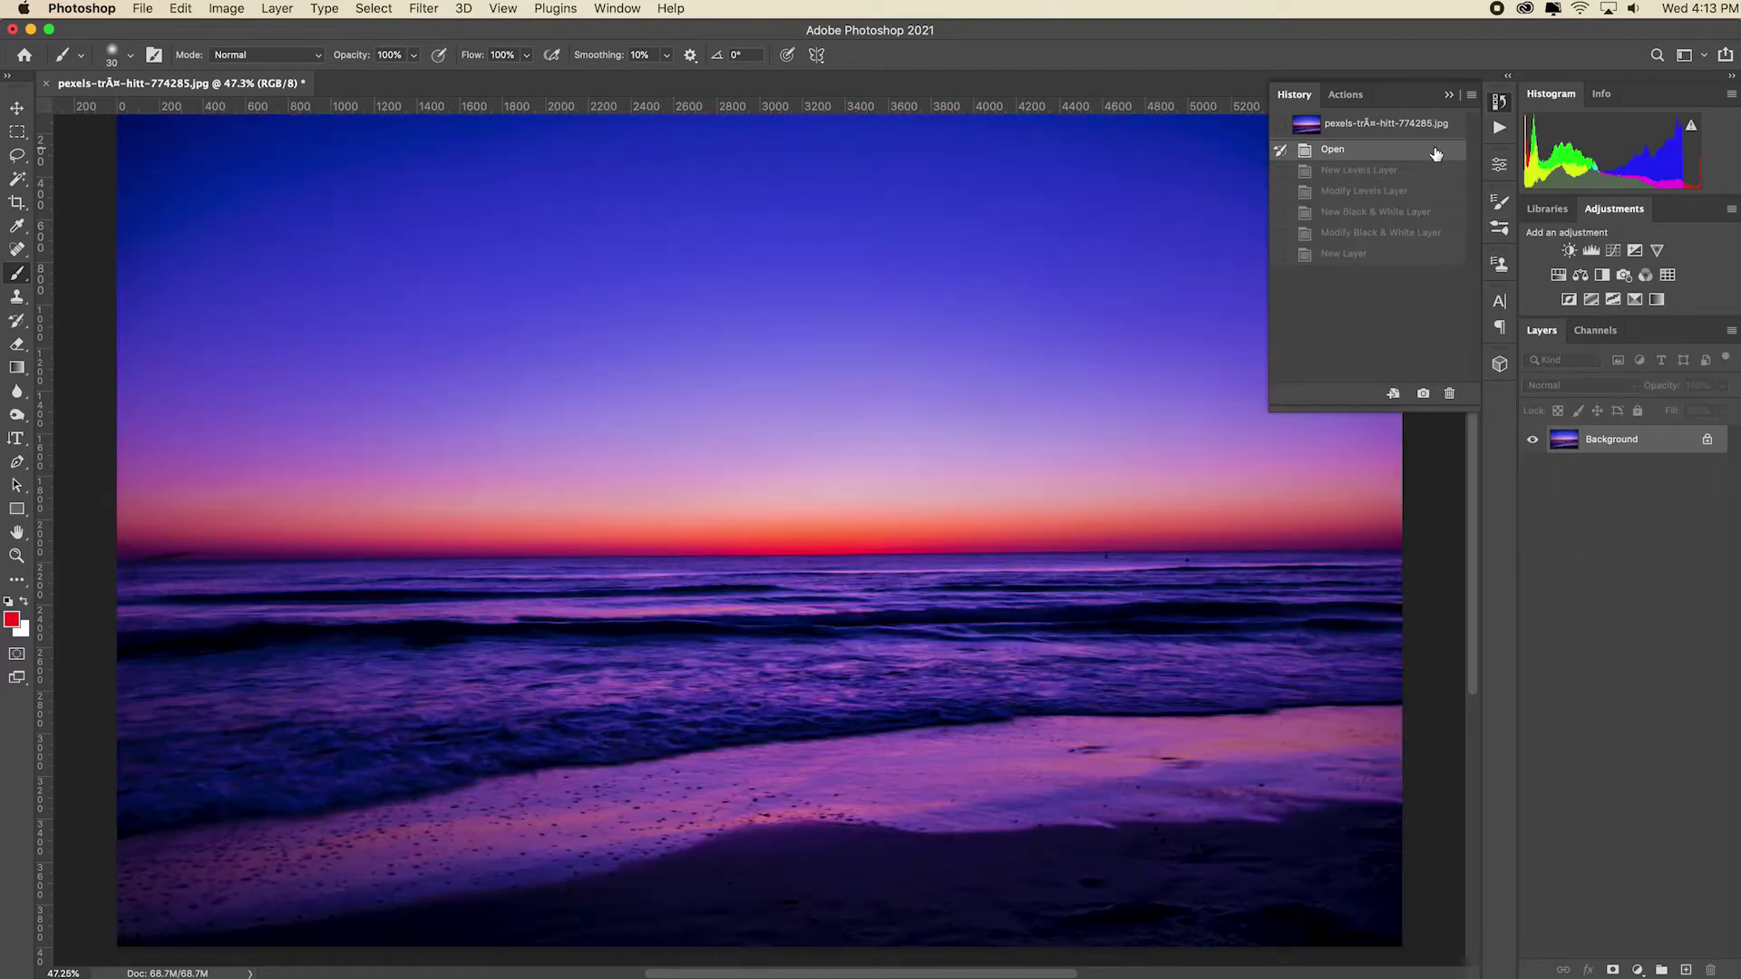
pyautogui.click(1431, 174)
pyautogui.click(1430, 199)
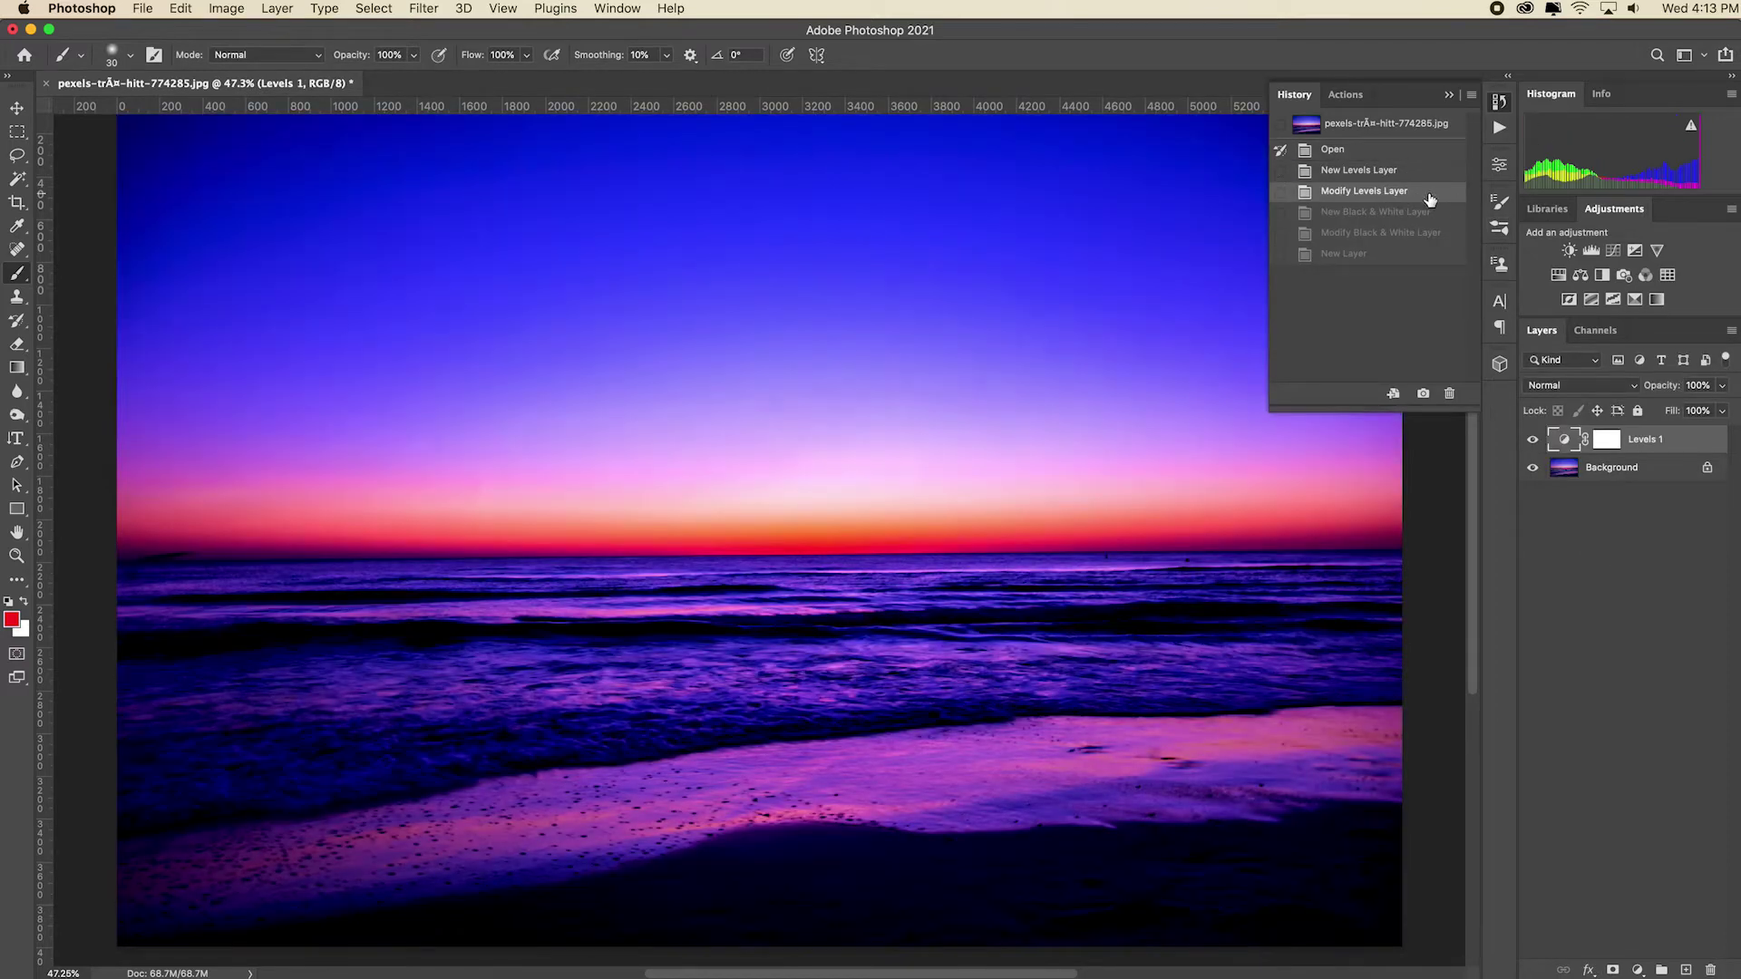
pyautogui.click(1431, 214)
pyautogui.click(1430, 235)
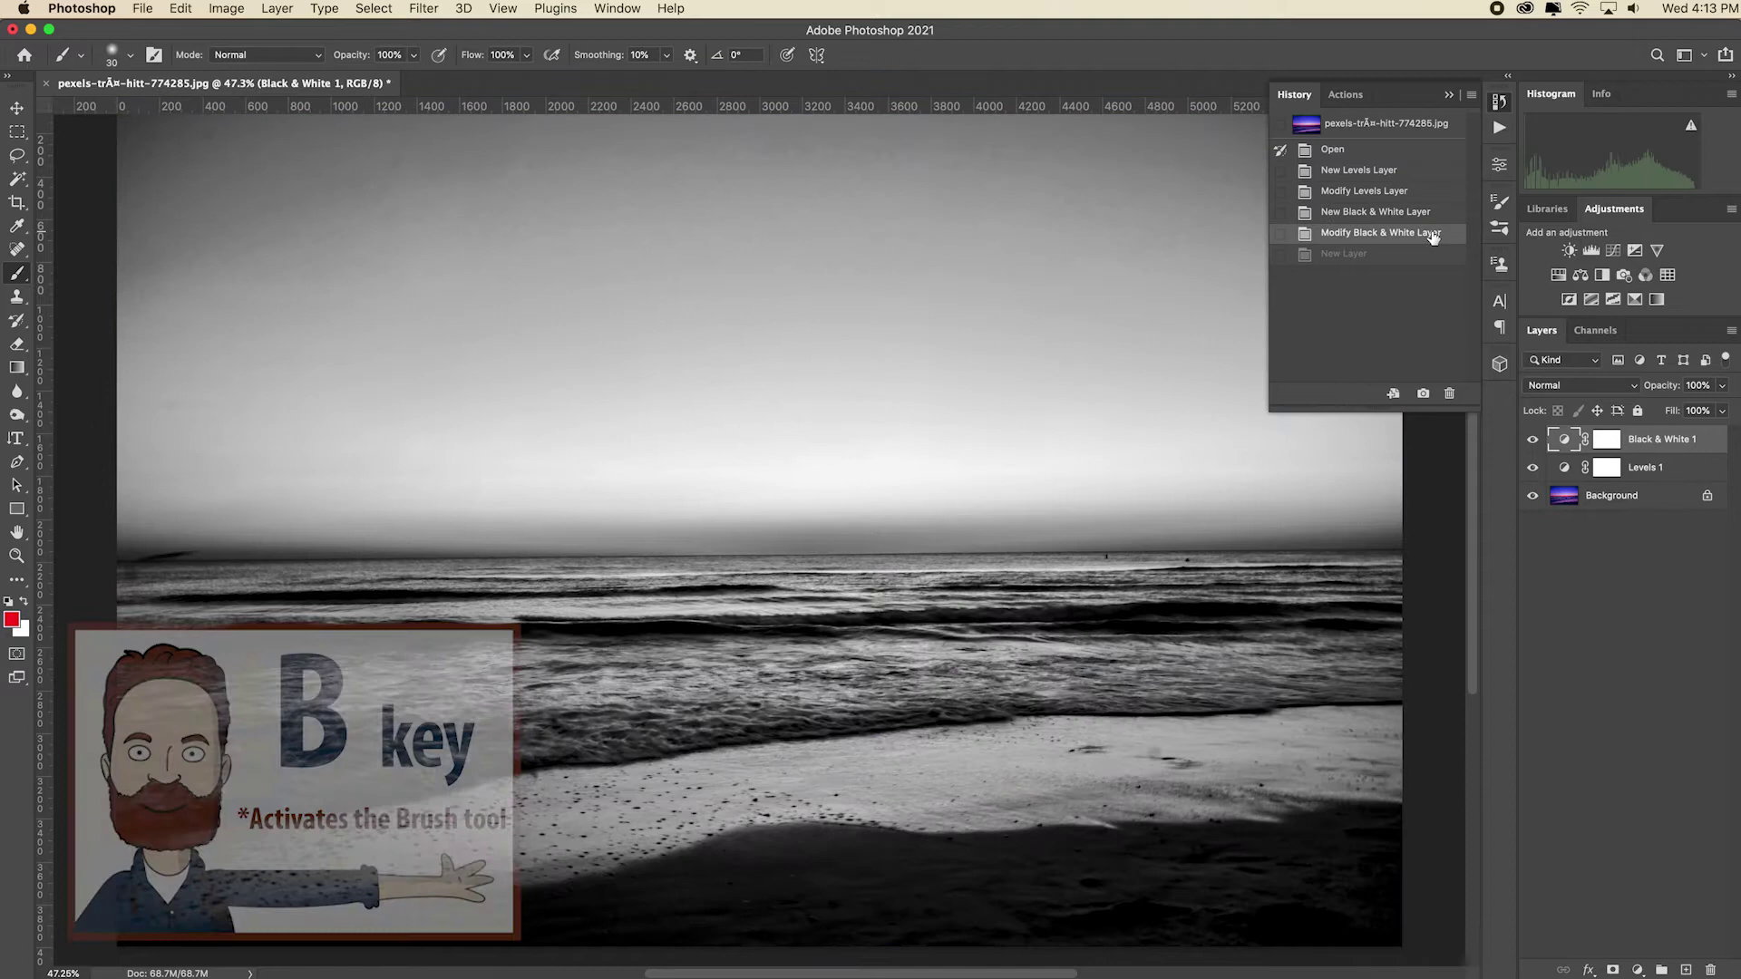
pyautogui.click(1428, 253)
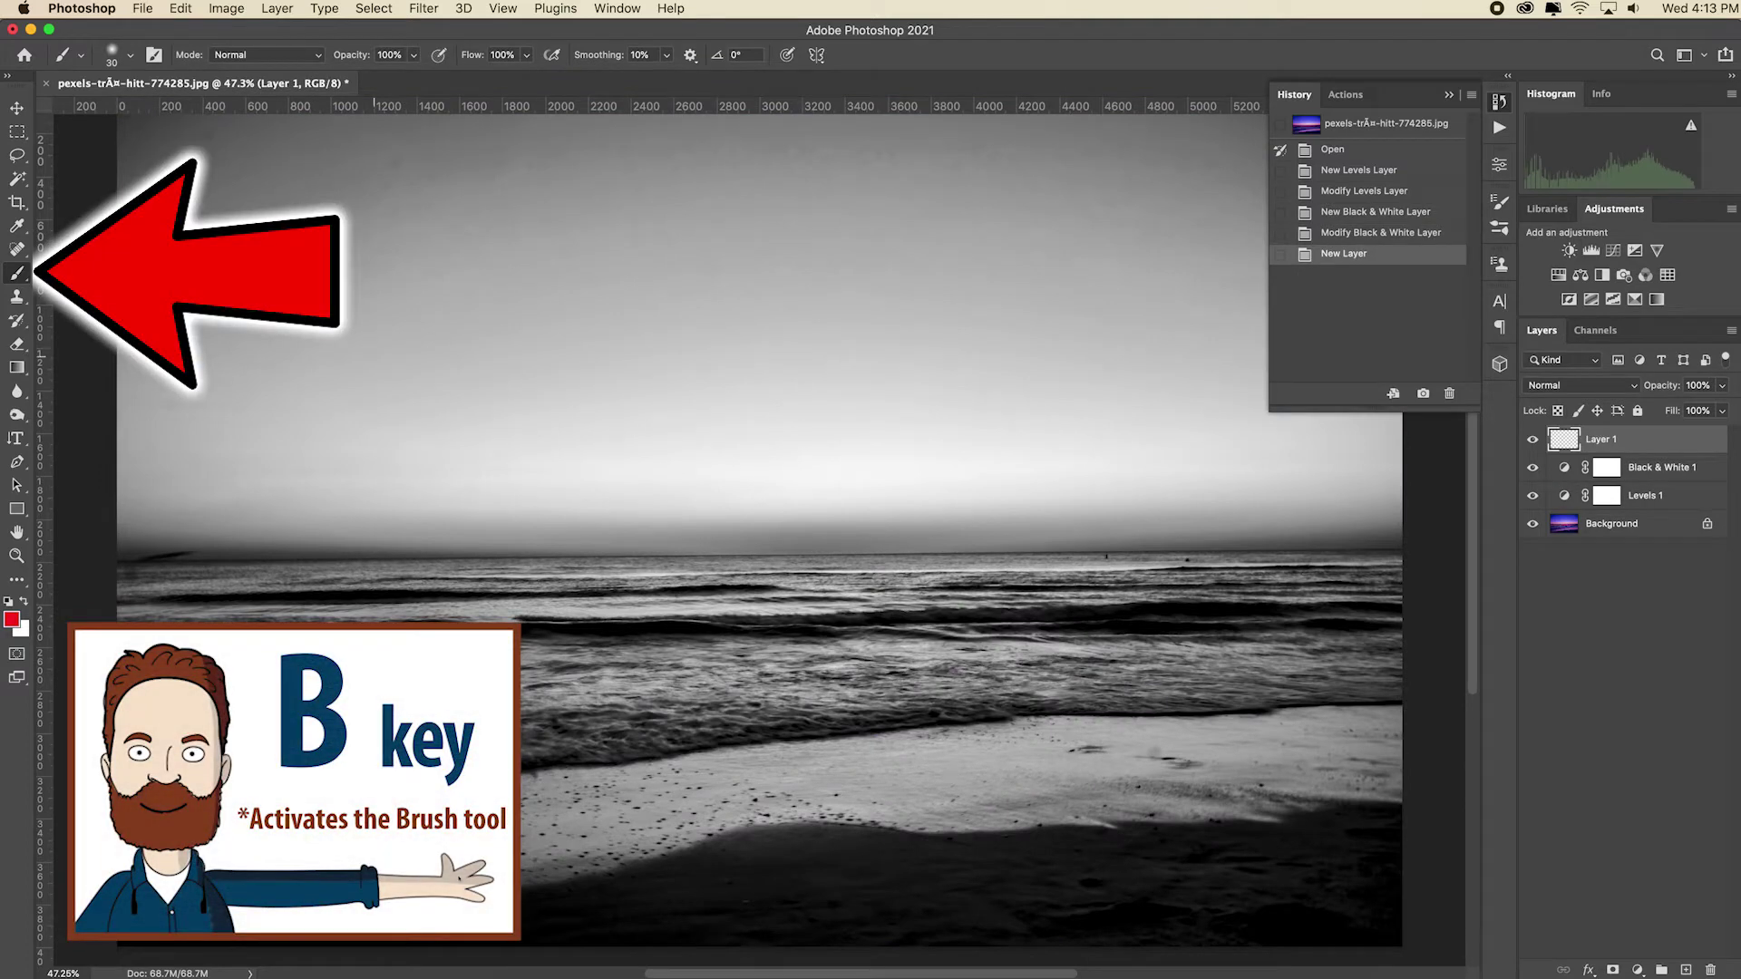
# Paint a red X over the photo, then undo back to Modify Levels Layer
pyautogui.moveTo(442, 241); pyautogui.dragTo(961, 838)
pyautogui.moveTo(924, 315)
pyautogui.mouseDown()
pyautogui.moveTo(445, 642)
pyautogui.moveTo(299, 787)
pyautogui.mouseUp()
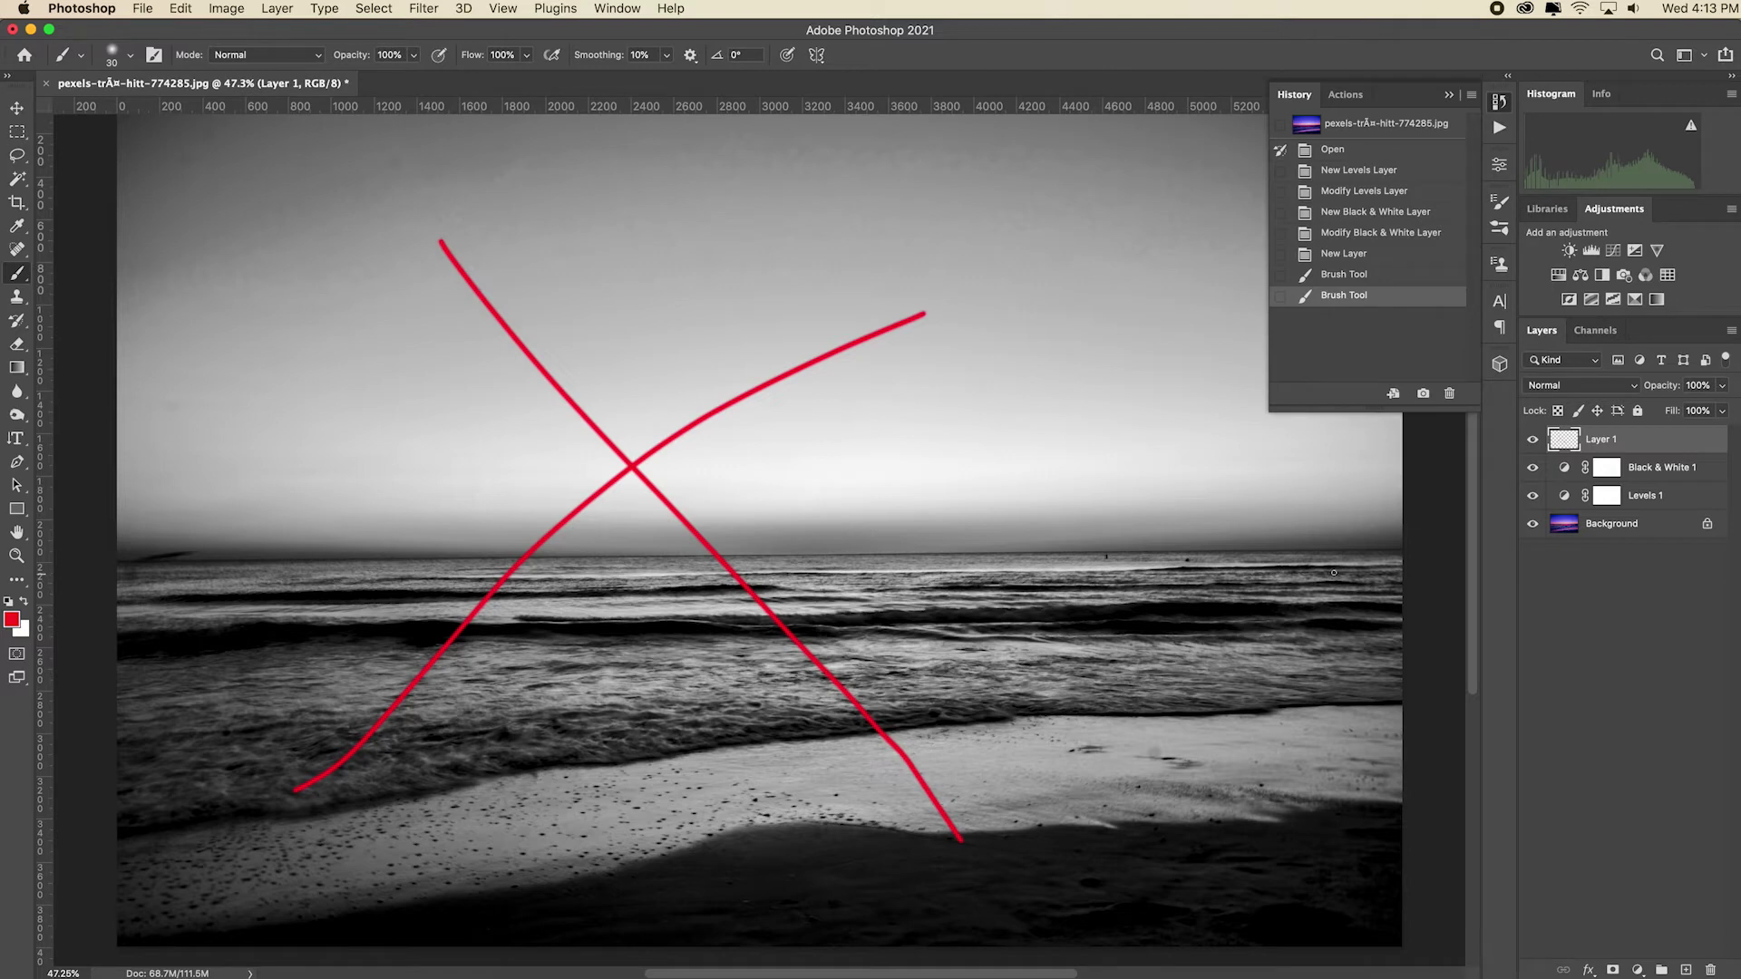
pyautogui.press('super+z')
pyautogui.press('super+z')
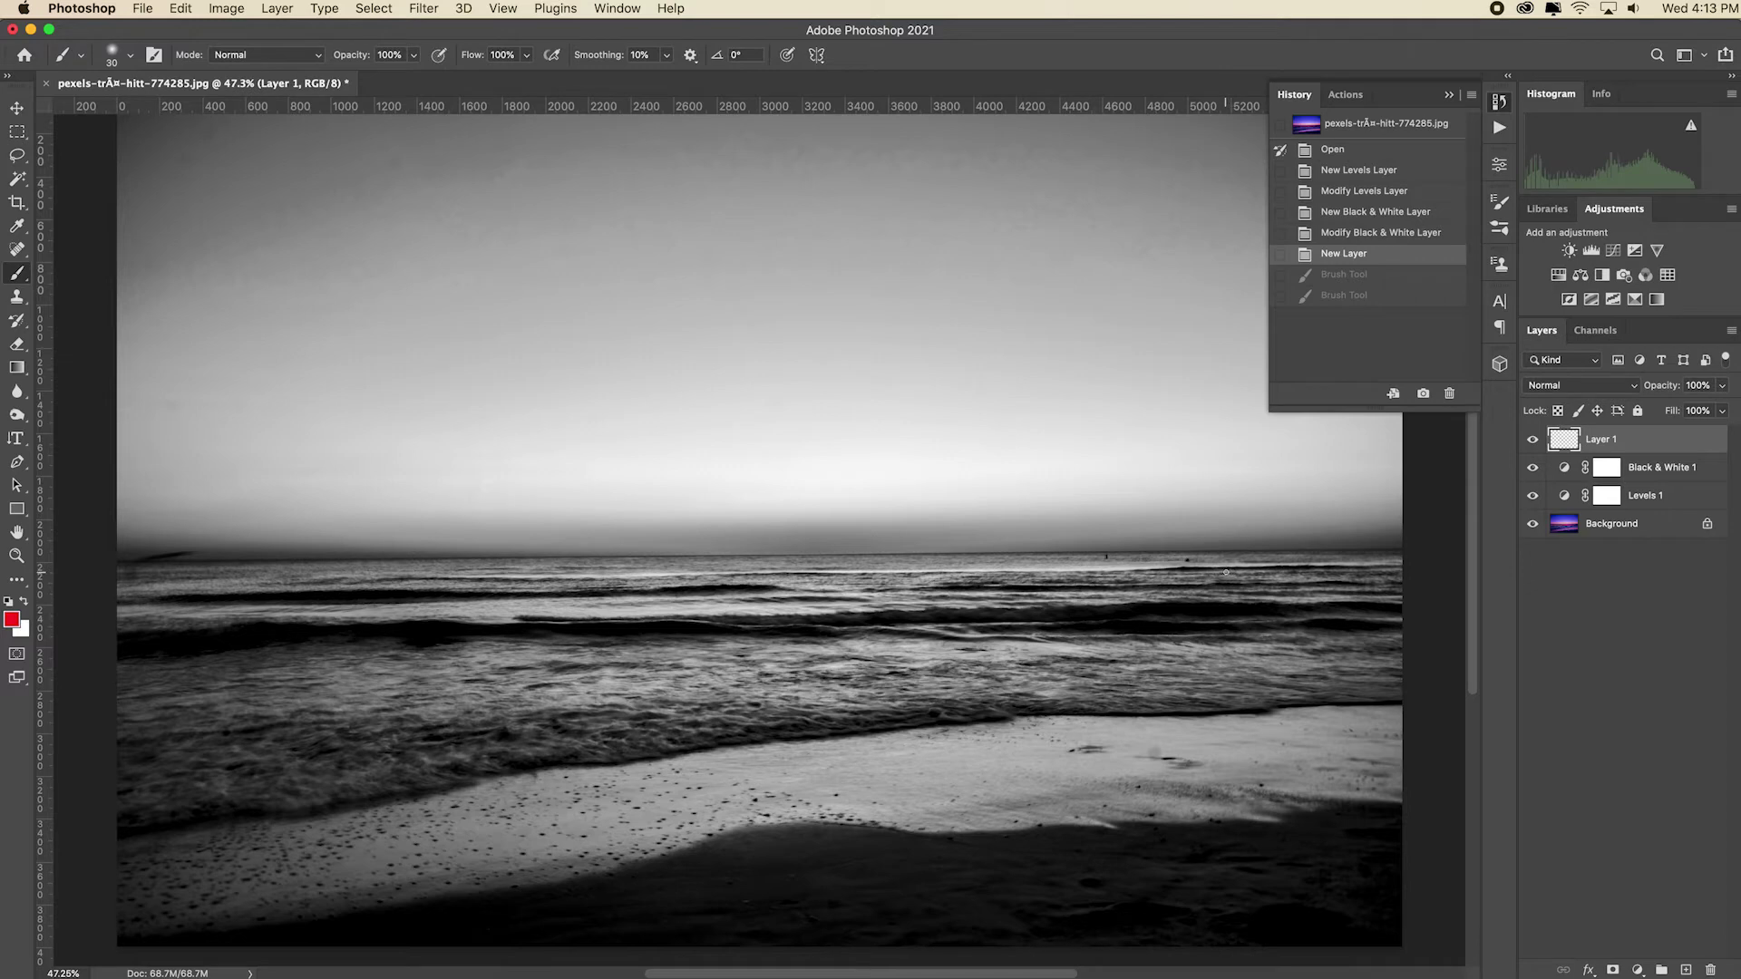
pyautogui.press('super+z')
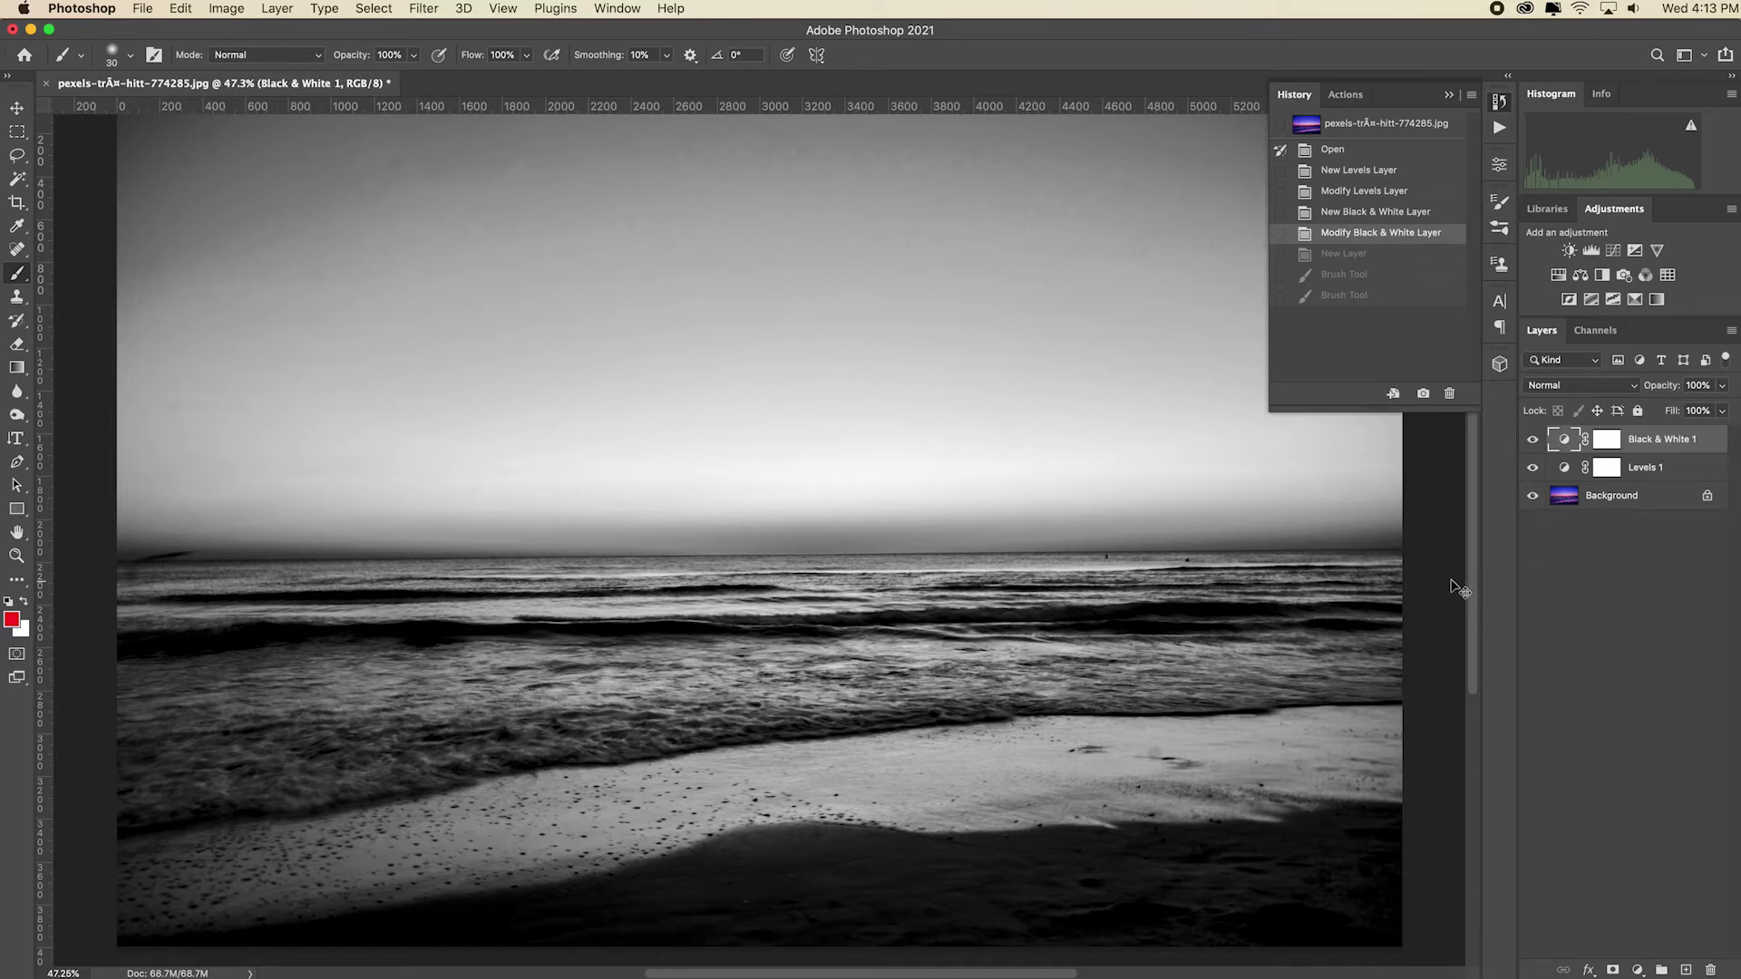
pyautogui.press('super+z')
pyautogui.press('super+z')
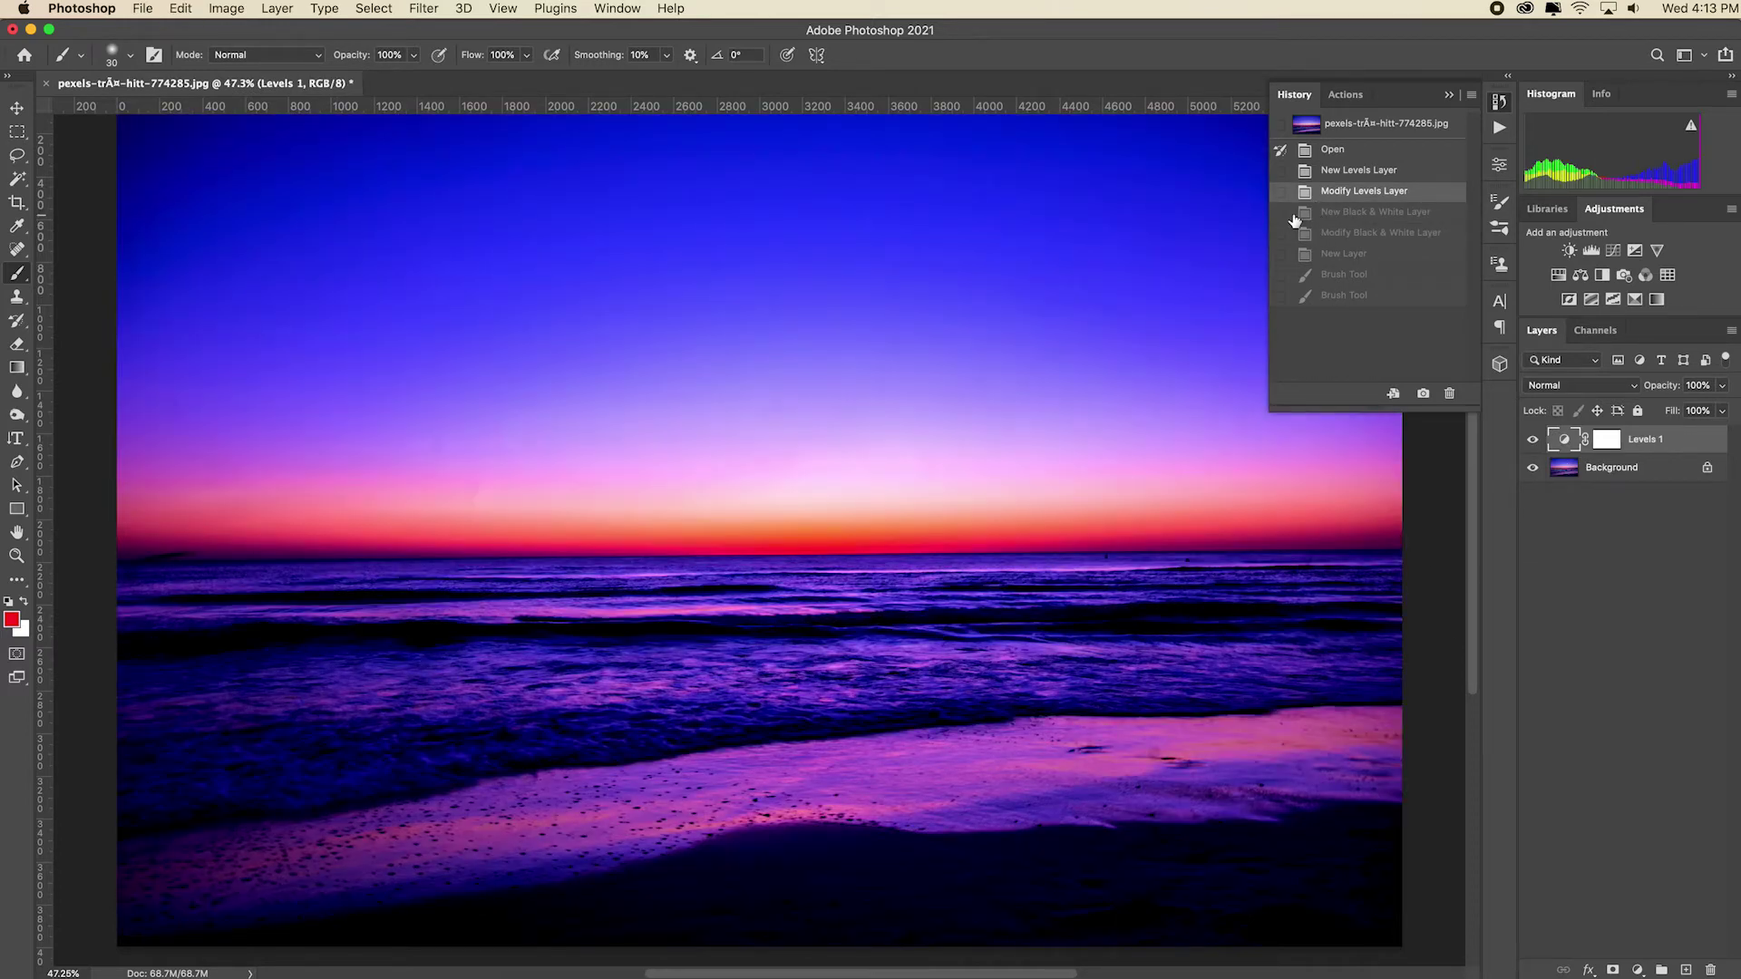
# Redo through History to the red brush strokes, then return to the New Layer state
pyautogui.click(1370, 216)
pyautogui.click(1370, 234)
pyautogui.click(1372, 255)
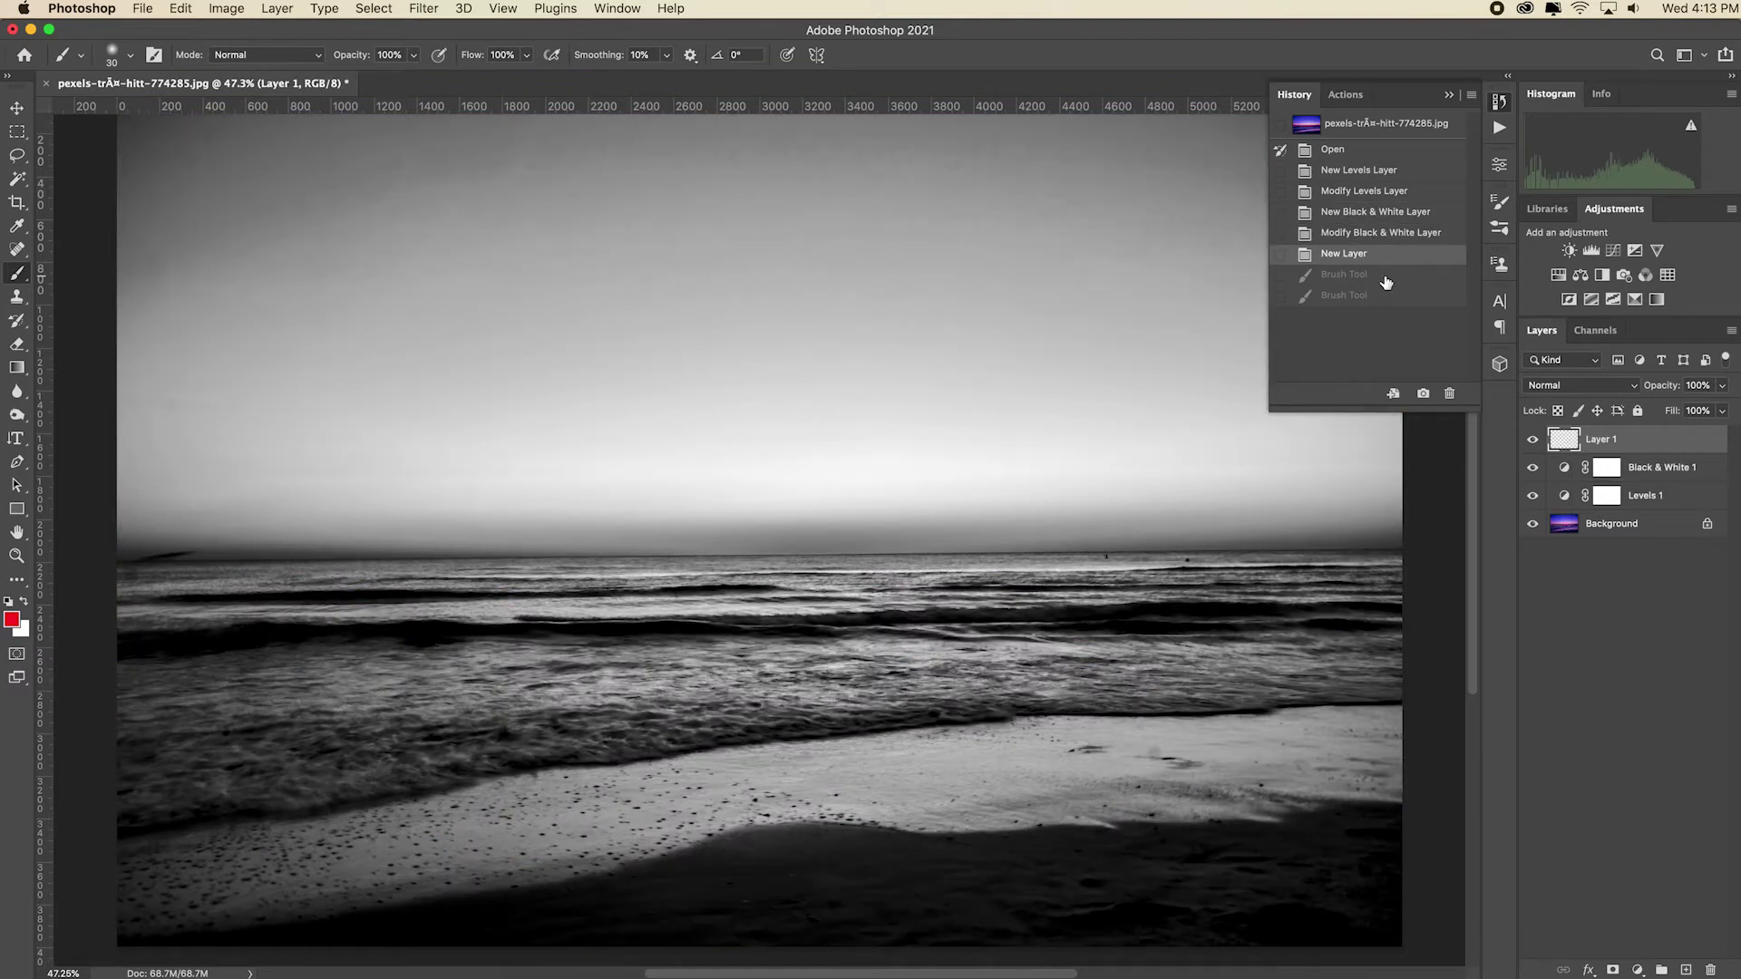
pyautogui.click(1385, 277)
pyautogui.click(1391, 296)
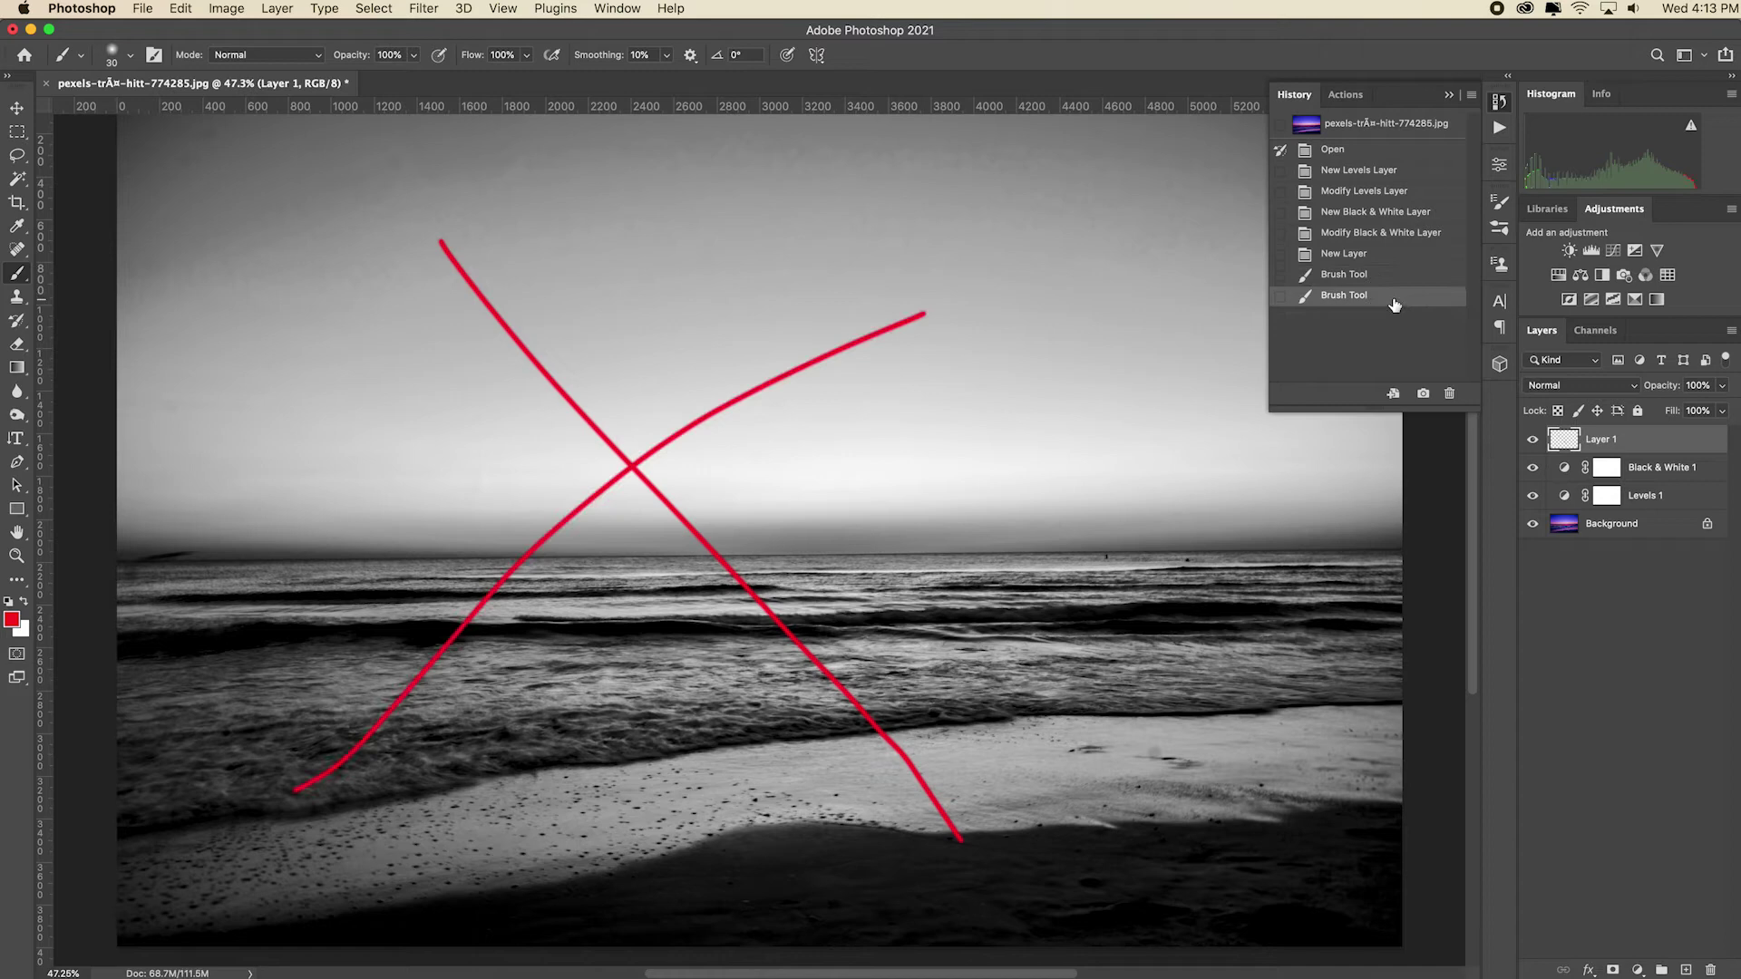
pyautogui.click(1378, 257)
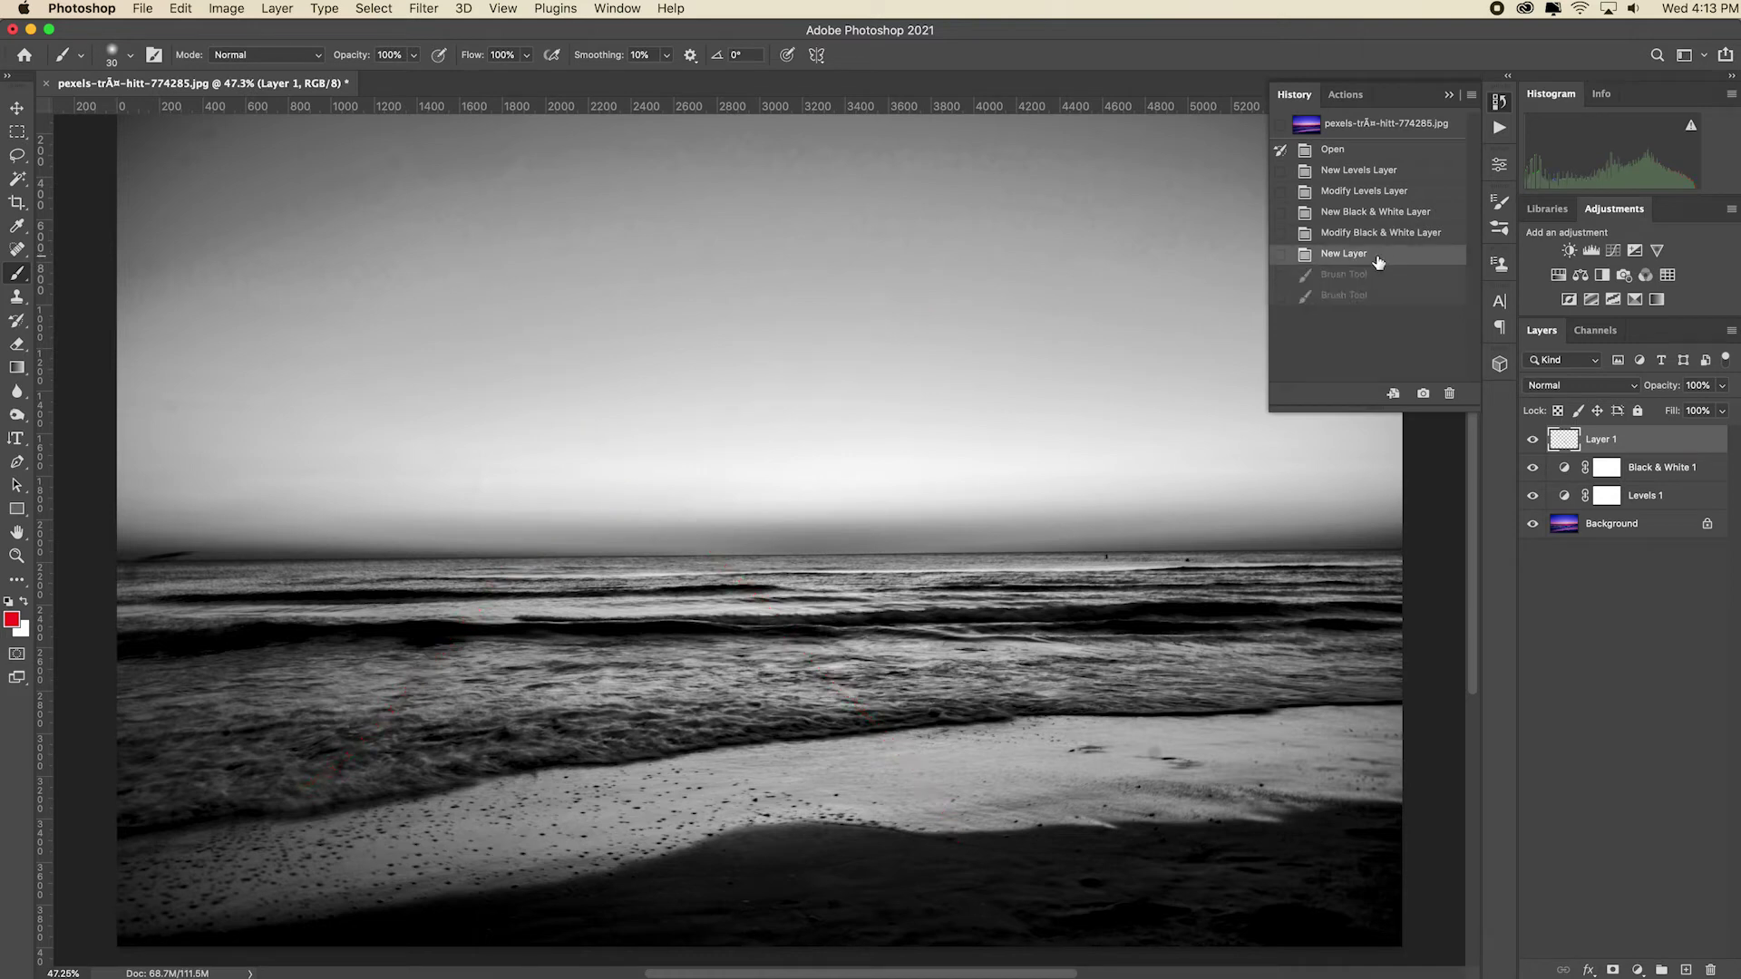
# Set the foreground colour to blue in the Color Picker
pyautogui.click(11, 619)
pyautogui.click(1481, 687)
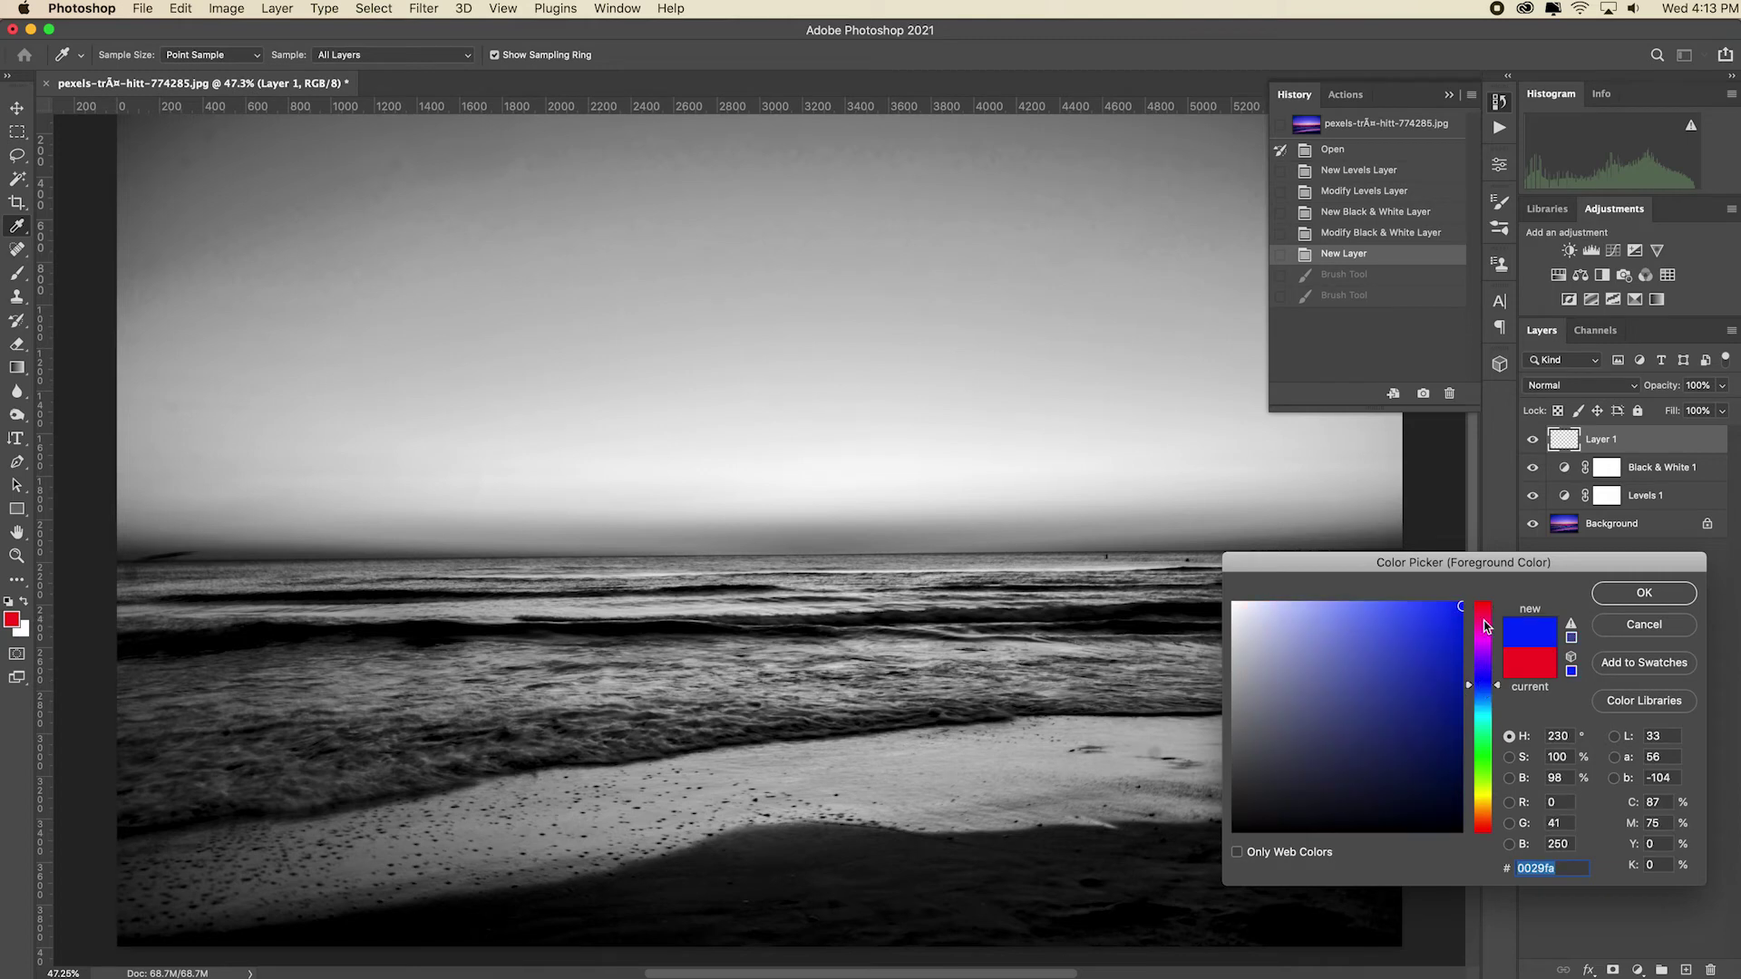
pyautogui.click(1644, 592)
# Paint several blue brush strokes across the photo, then undo them back to New Layer
pyautogui.press('b')
pyautogui.moveTo(536, 269); pyautogui.dragTo(937, 770)
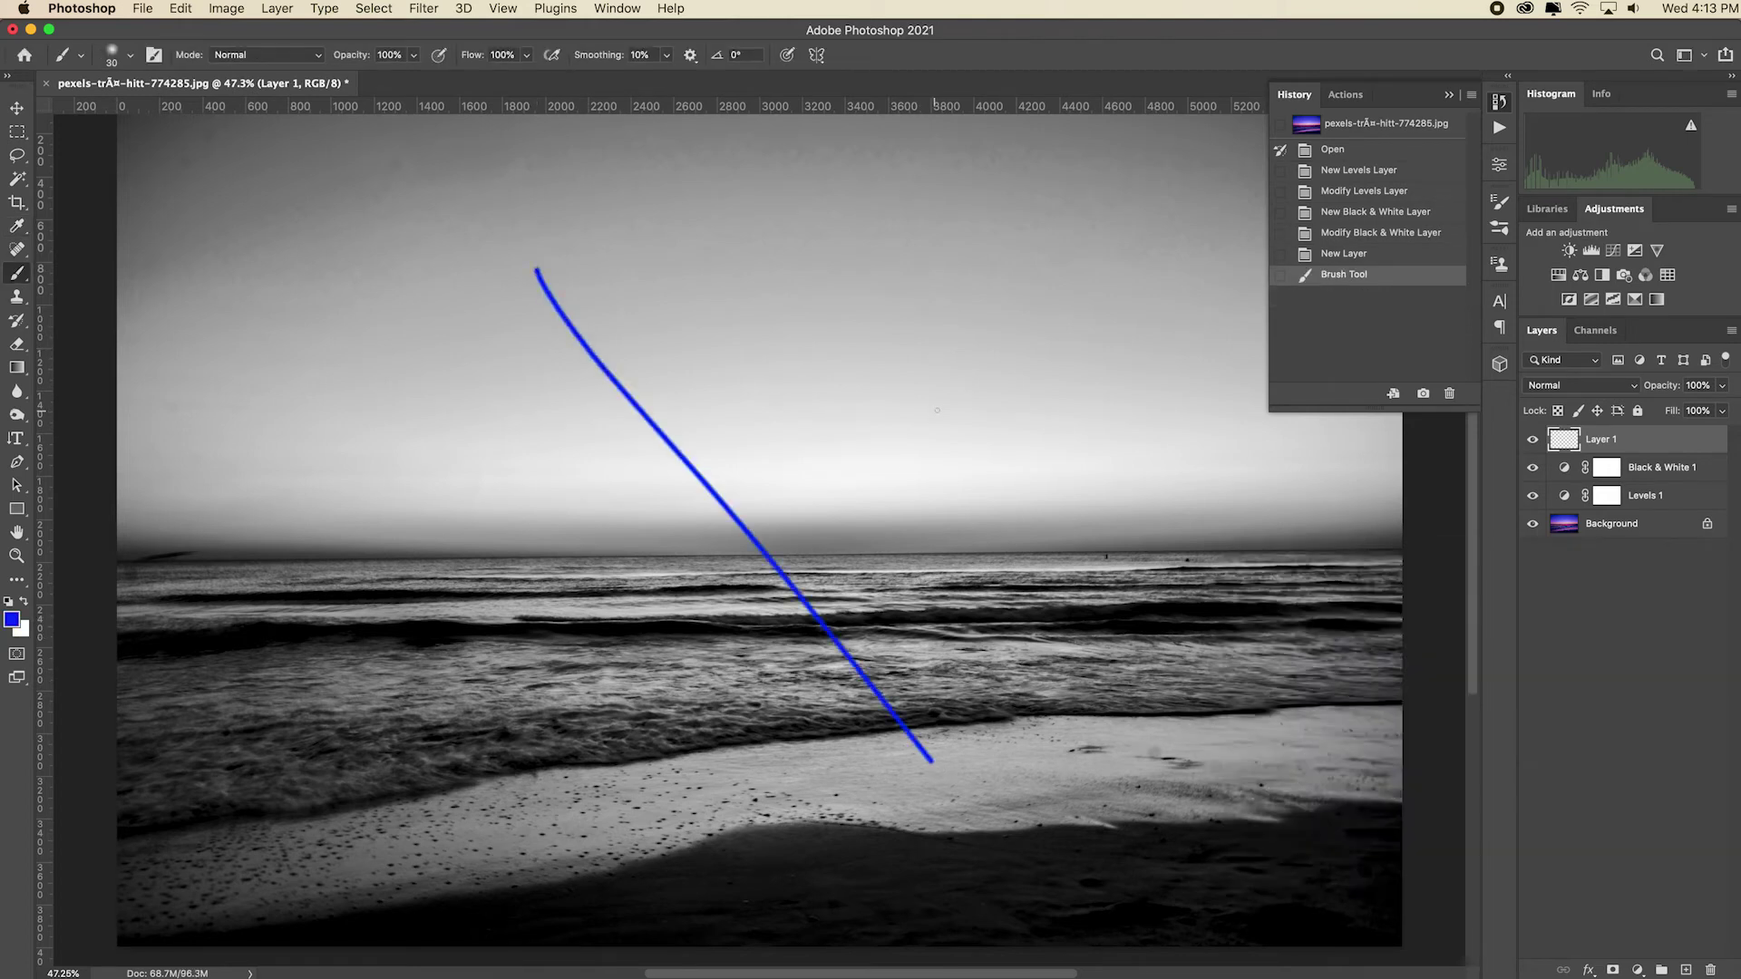
pyautogui.moveTo(940, 406)
pyautogui.mouseDown()
pyautogui.moveTo(466, 692)
pyautogui.moveTo(403, 763)
pyautogui.mouseUp()
pyautogui.moveTo(796, 324); pyautogui.dragTo(327, 605)
pyautogui.moveTo(390, 796)
pyautogui.mouseDown()
pyautogui.moveTo(626, 104)
pyautogui.moveTo(253, 205)
pyautogui.mouseUp()
pyautogui.moveTo(660, 357)
pyautogui.mouseDown()
pyautogui.moveTo(716, 612)
pyautogui.moveTo(1347, 893)
pyautogui.mouseUp()
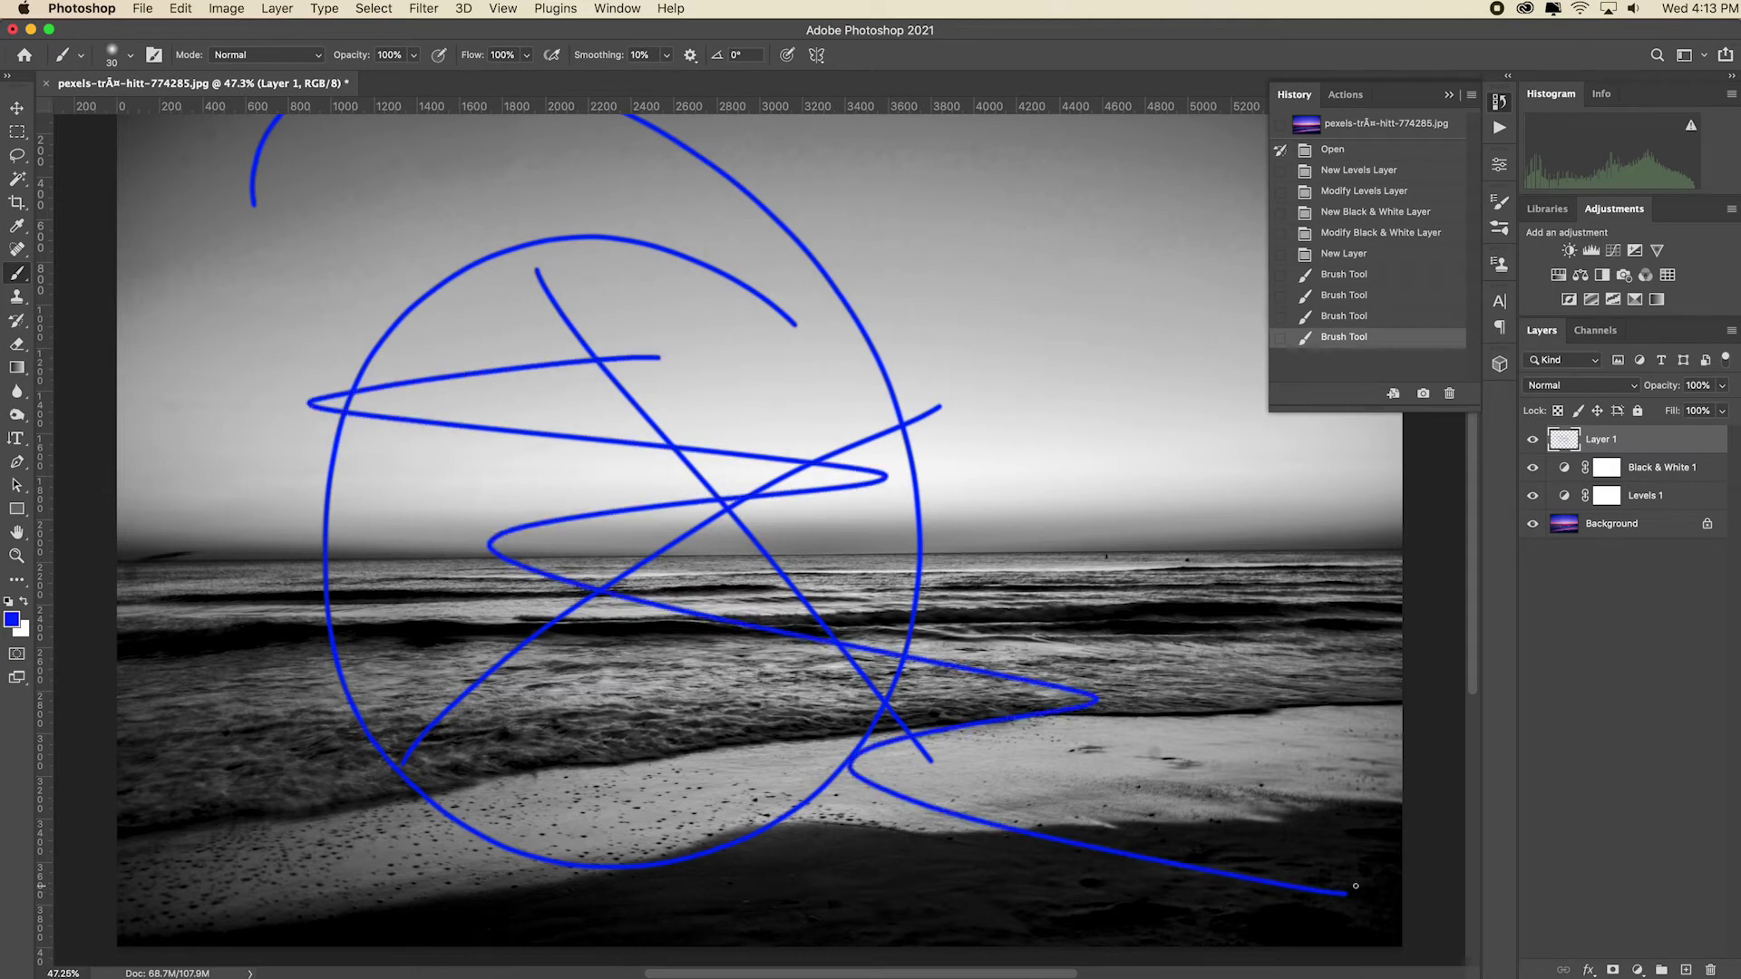
pyautogui.press('super+z')
pyautogui.press('super+z')
pyautogui.press('super+z')
pyautogui.press('super+z')
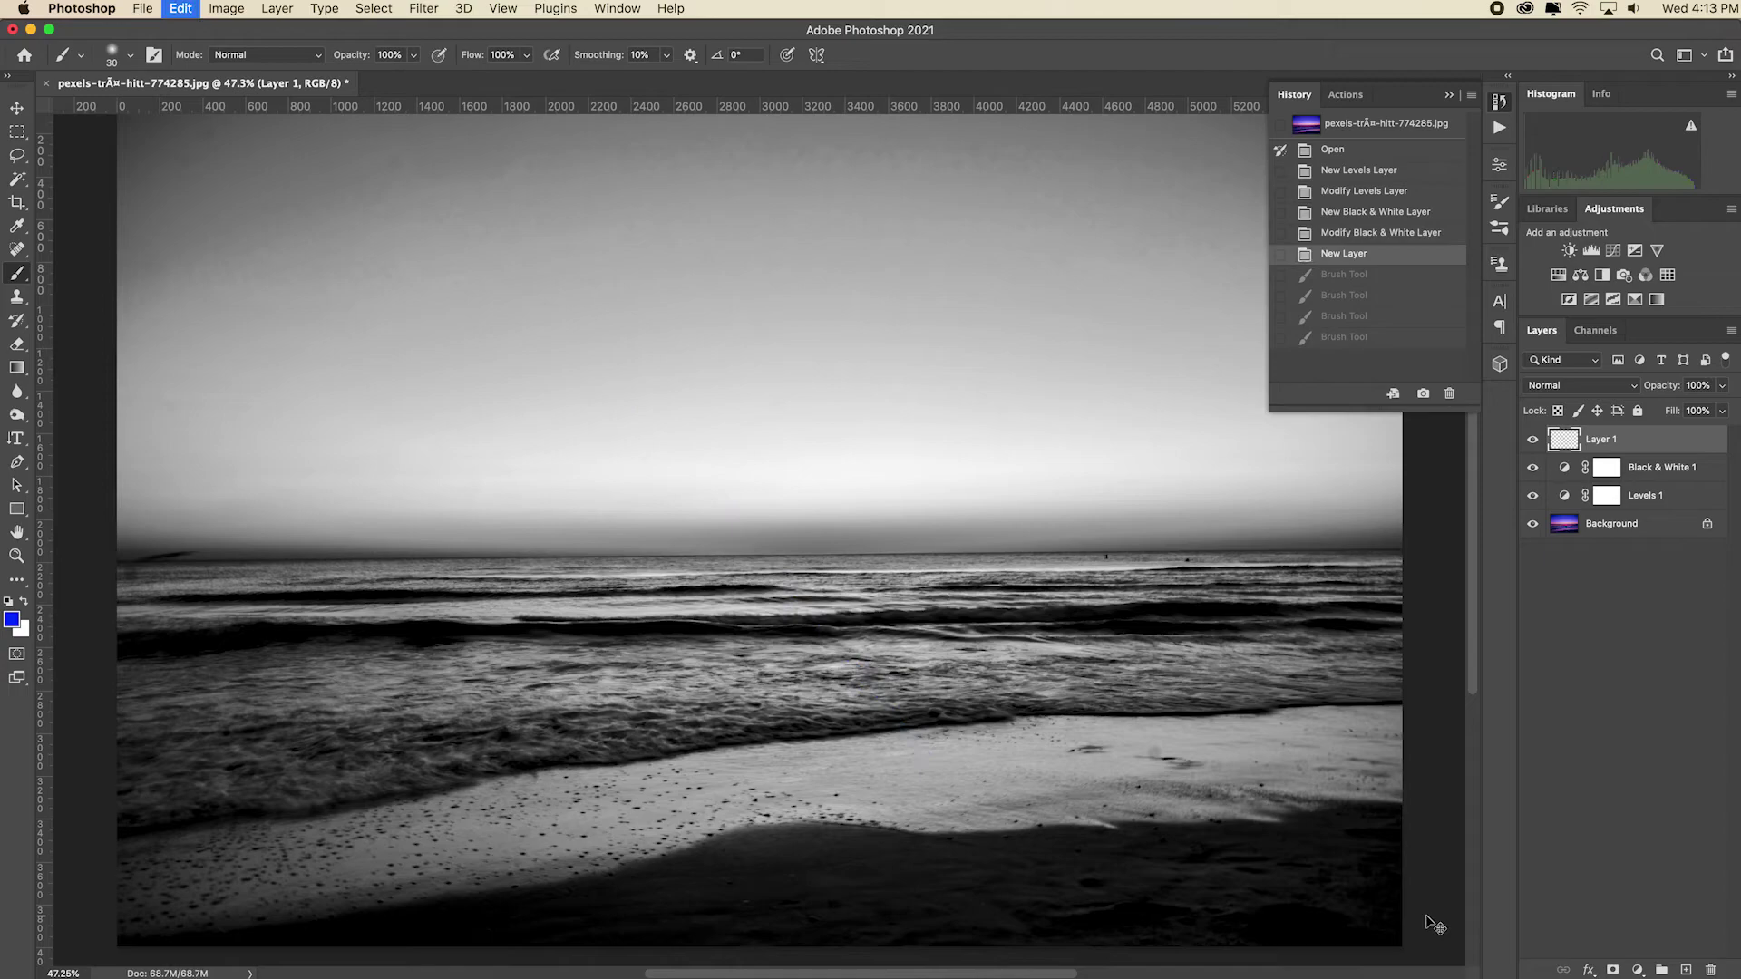
# Undo back to the Modify Levels Layer state, leaving the colour photo with only Levels 1
pyautogui.press('super+z')
pyautogui.press('super+z')
pyautogui.press('super+z')
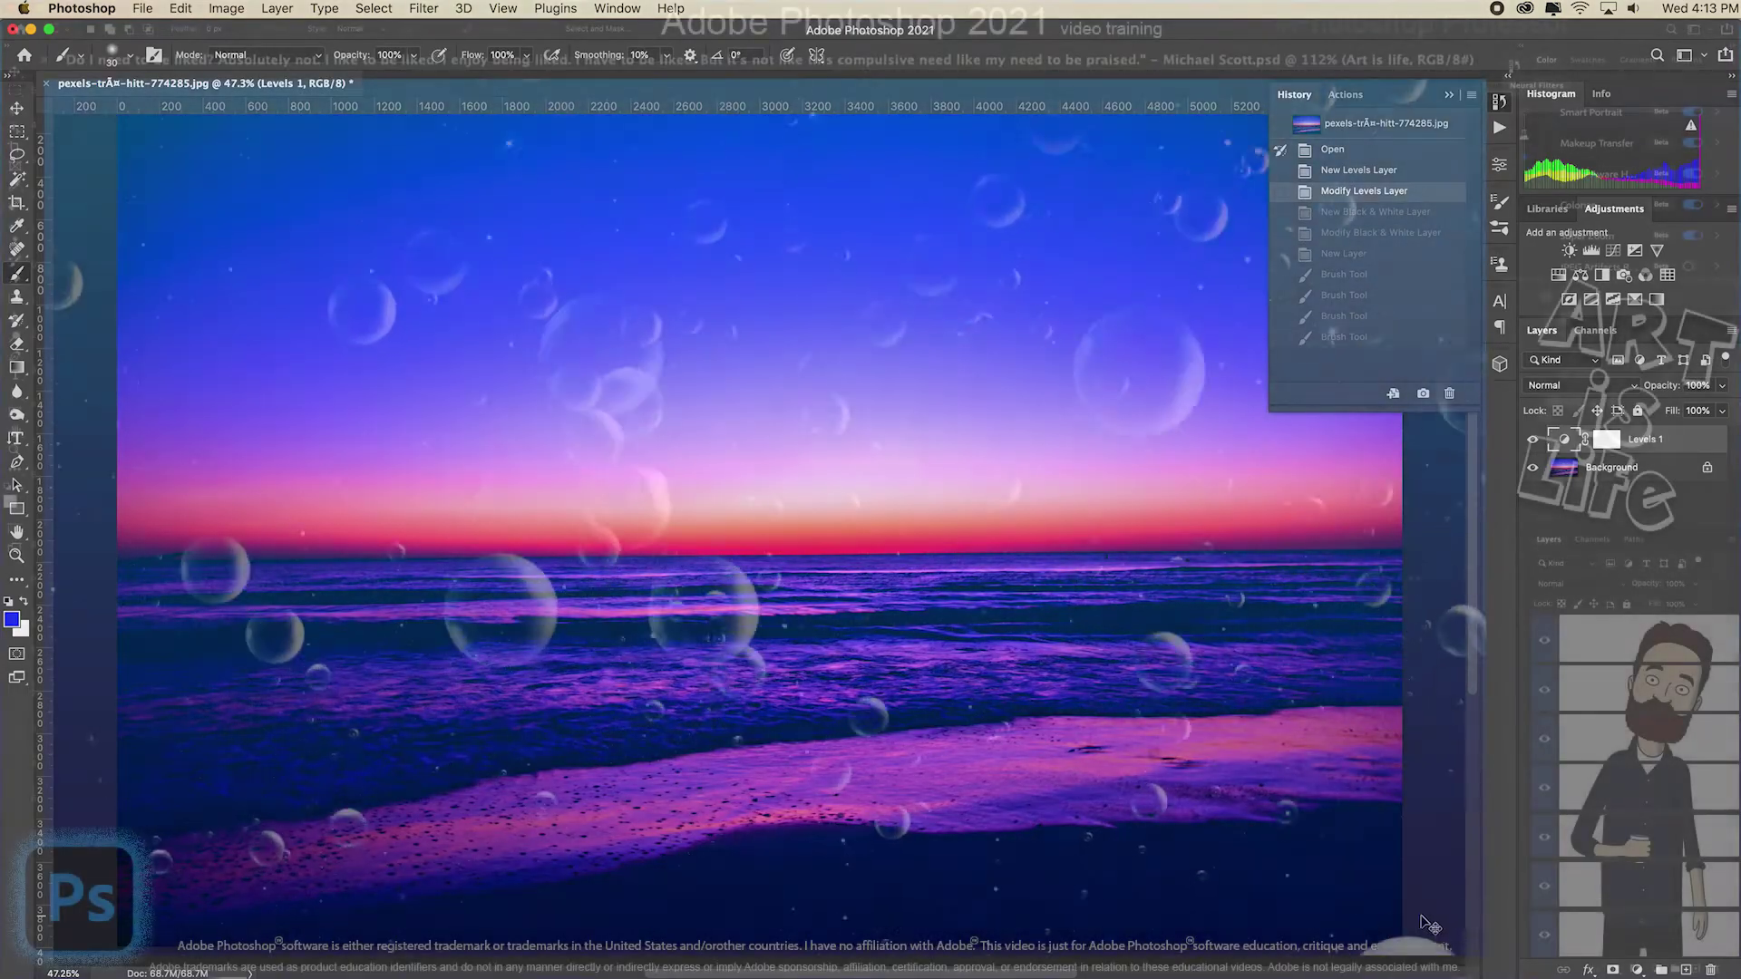